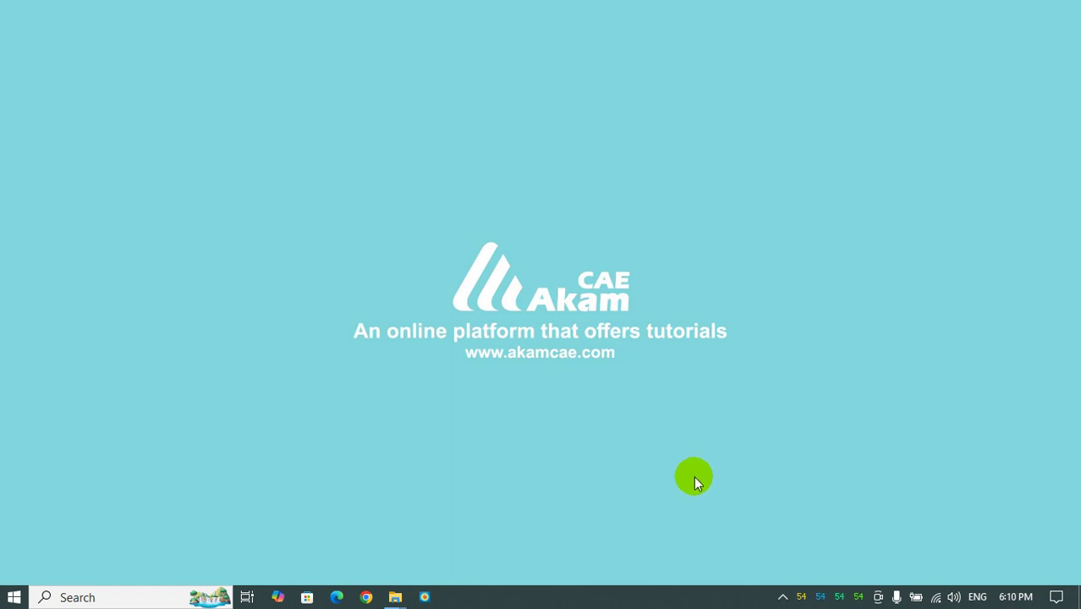
Launch Tecplot, copy the alter data folder path from Explorer, and maximize Tecplot.
click(429, 600)
mouse_move(401, 602)
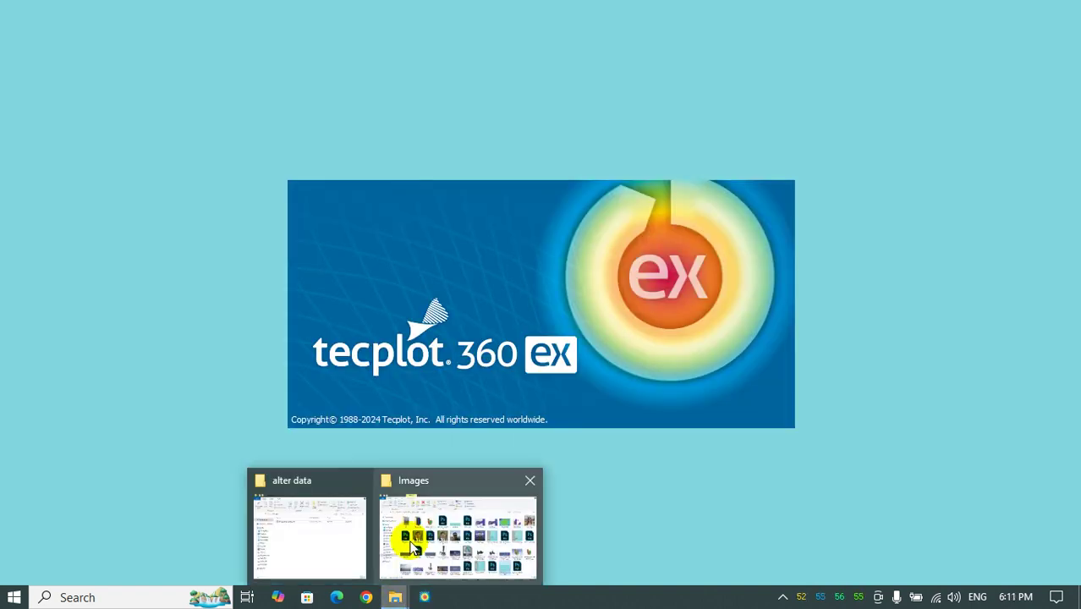
click(531, 480)
click(376, 531)
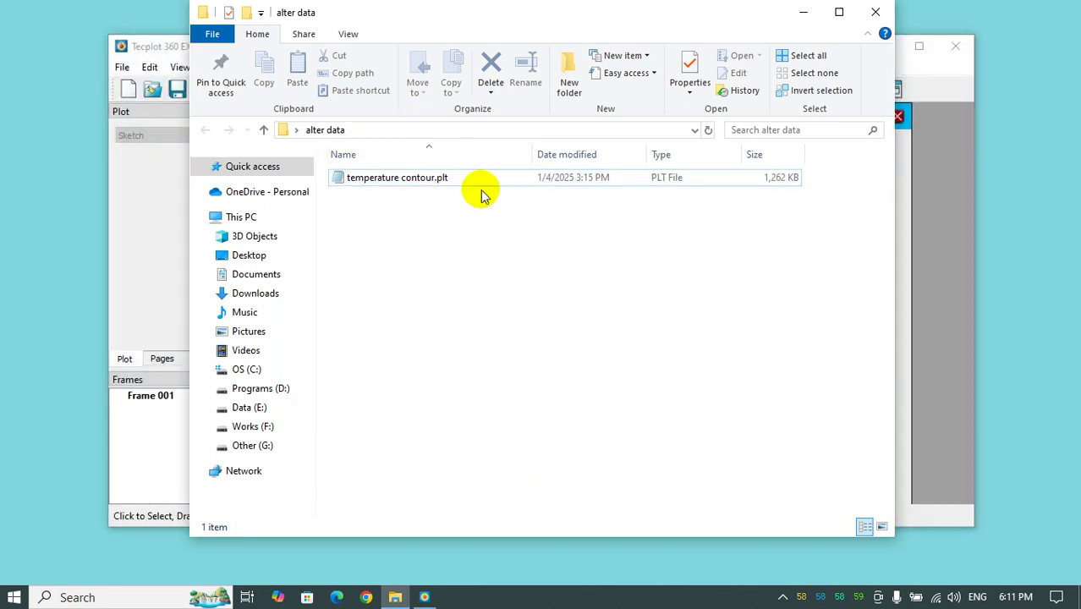
click(541, 131)
key(ctrl+c)
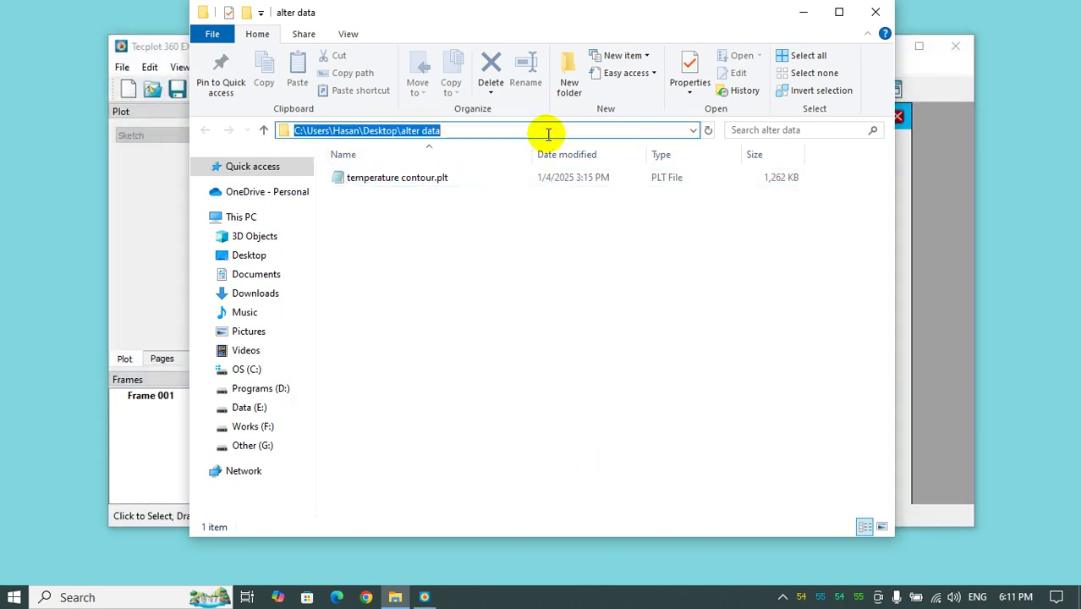
click(625, 262)
click(802, 12)
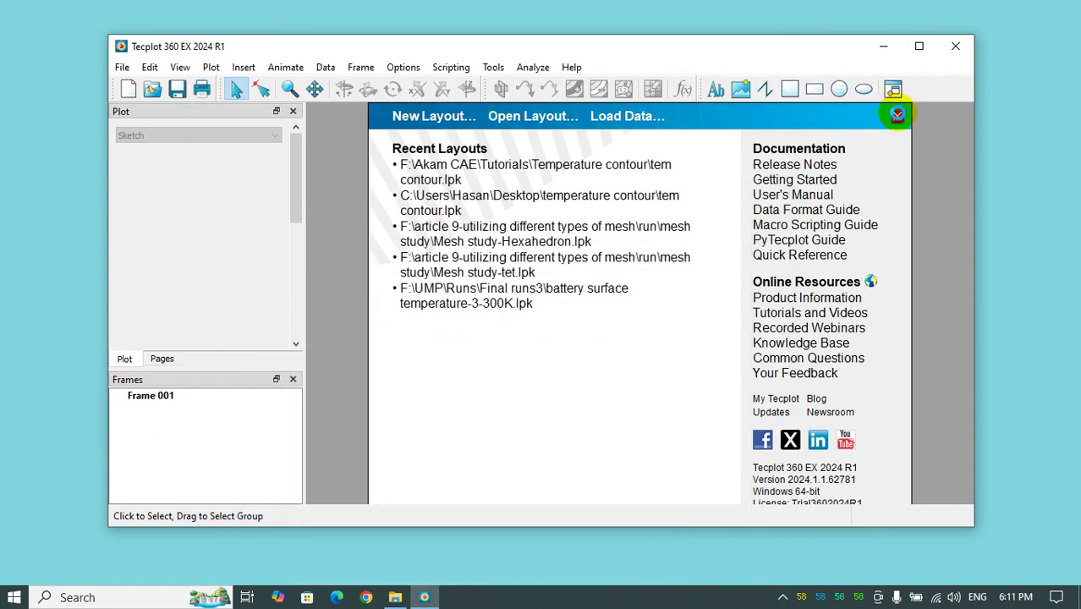
click(897, 114)
click(918, 46)
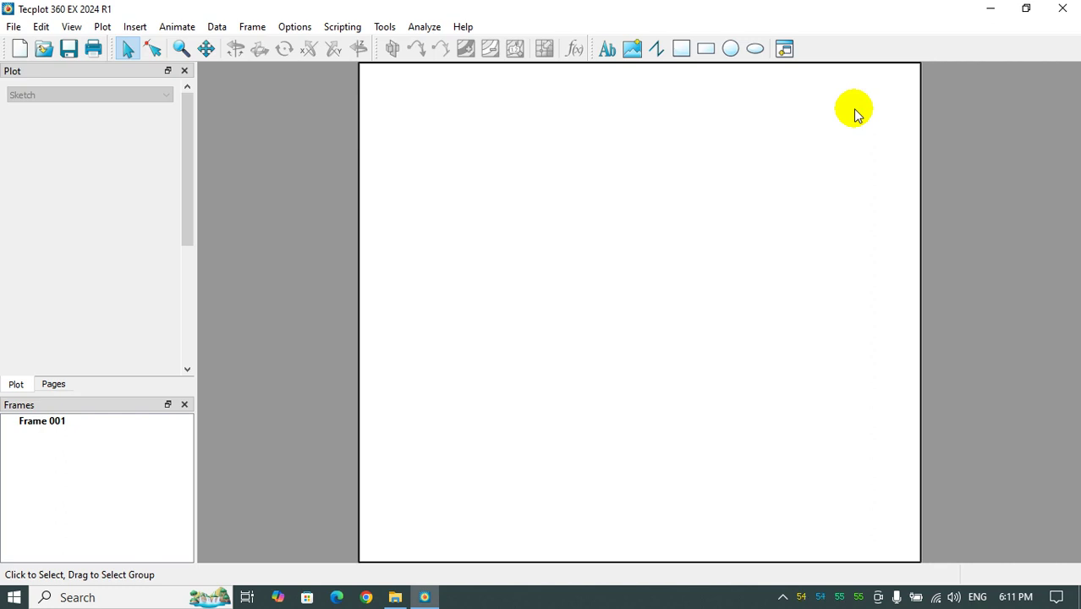
Load temperature contour.plt from the pasted alter data folder path.
click(14, 27)
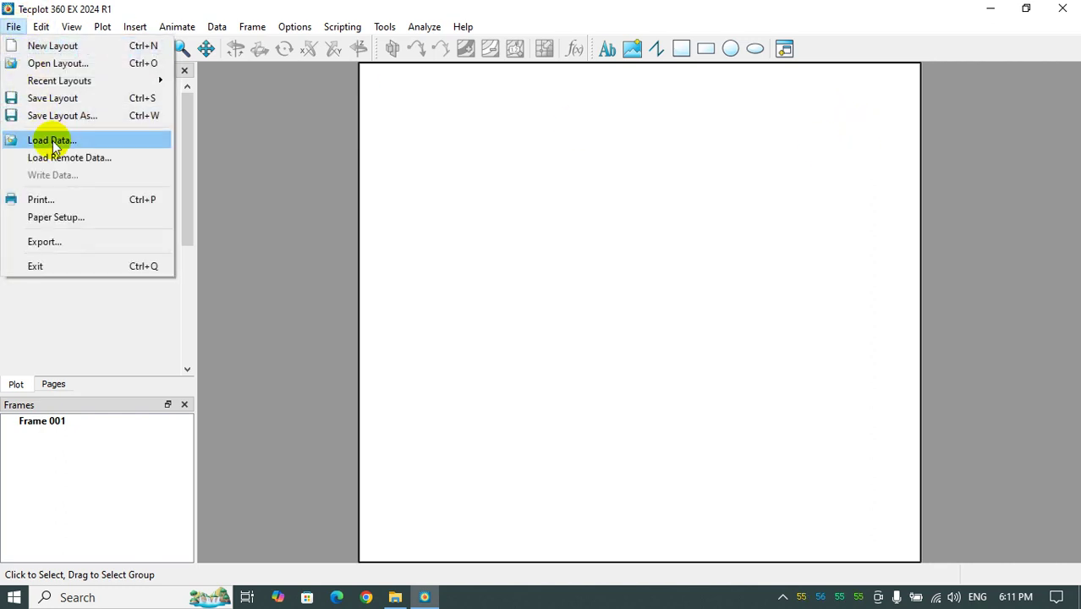
click(53, 141)
click(457, 57)
key(ctrl+v)
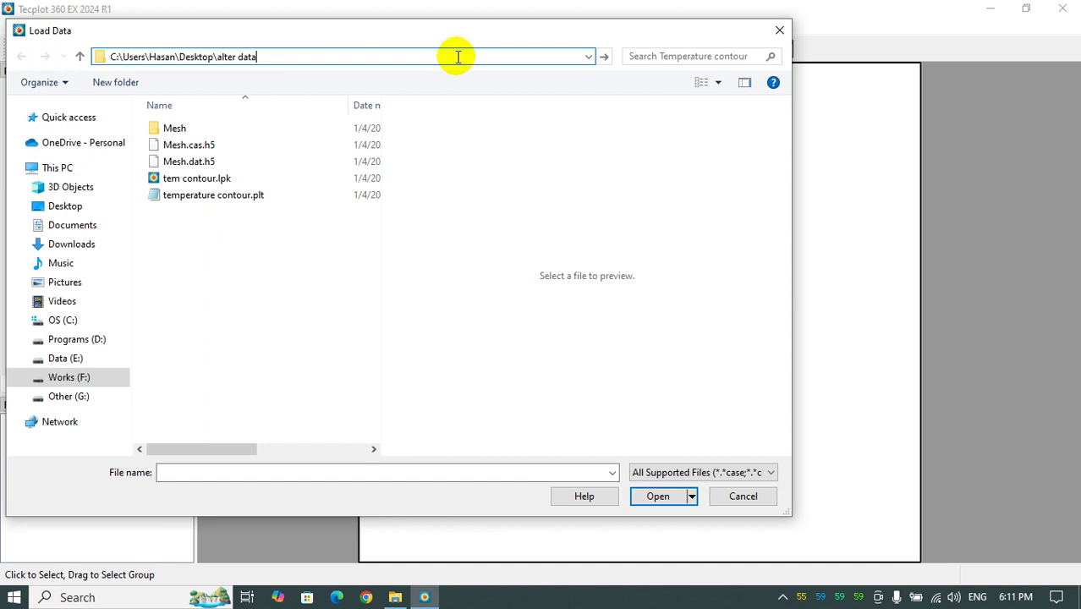
key(Return)
click(226, 133)
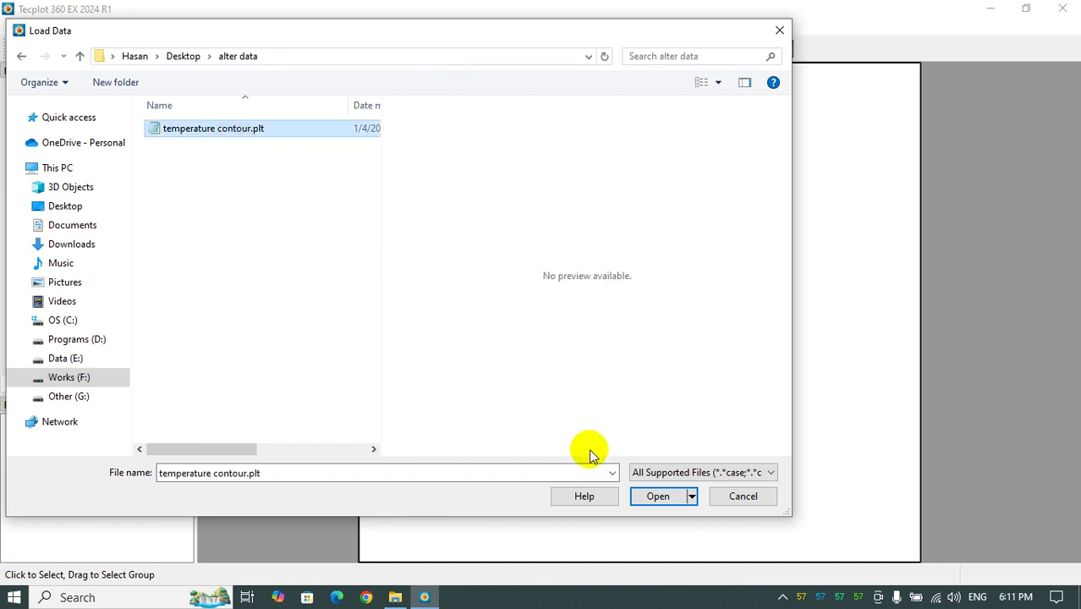
click(651, 495)
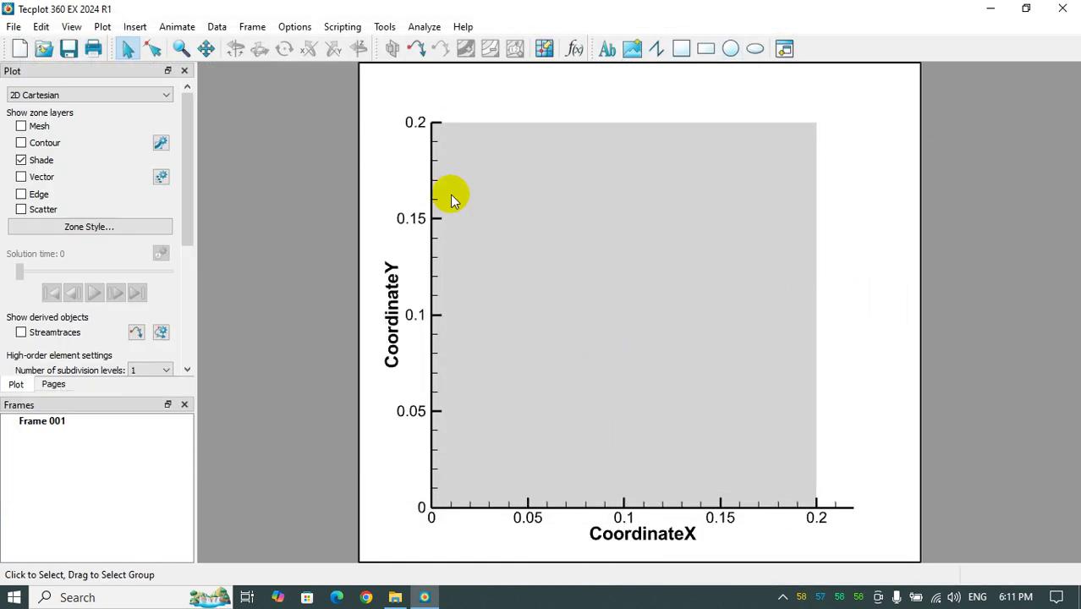
Turn on contours colored by 4: Temperature with the Small Rainbow colour map.
click(42, 142)
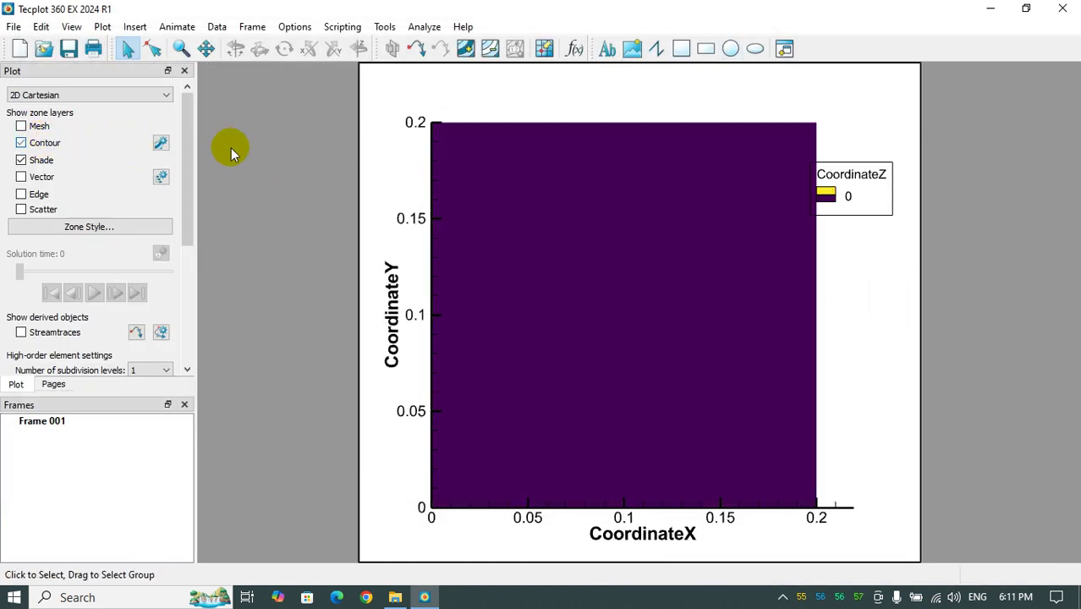
click(161, 144)
click(484, 103)
click(473, 151)
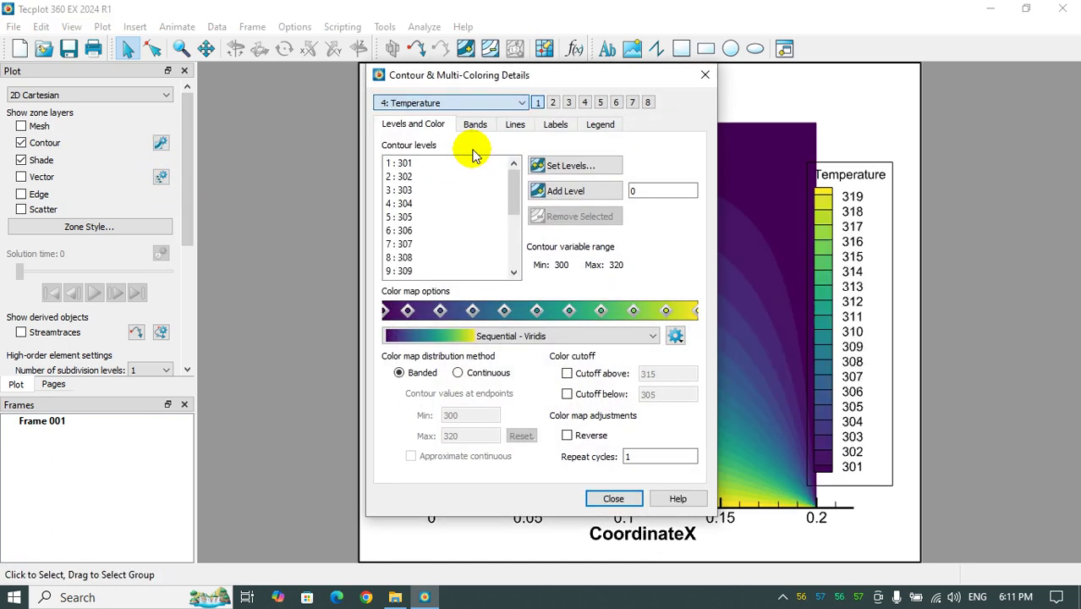
click(486, 336)
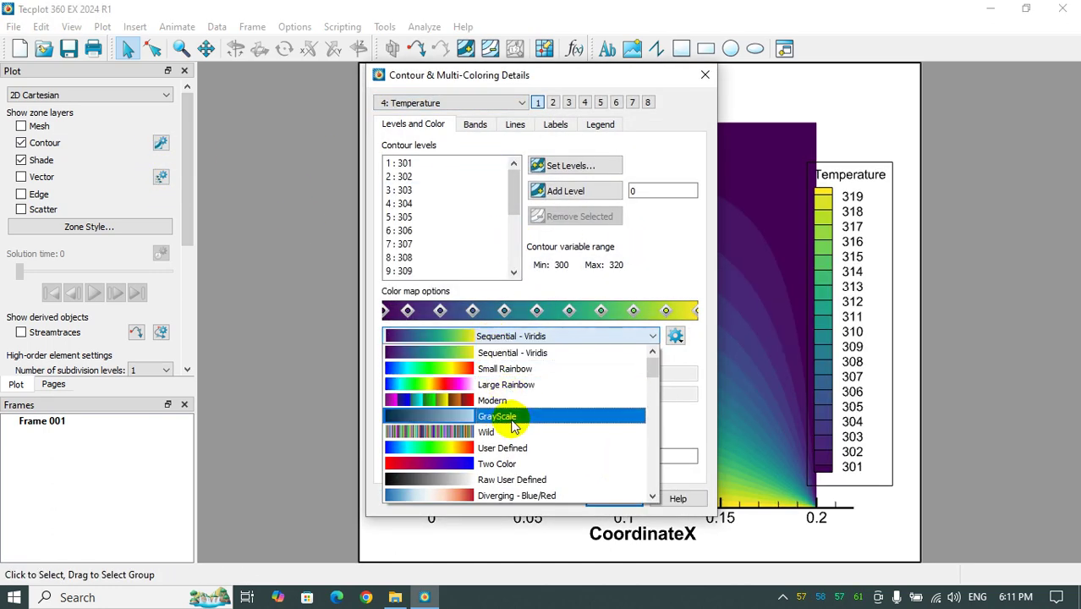
click(505, 368)
click(610, 497)
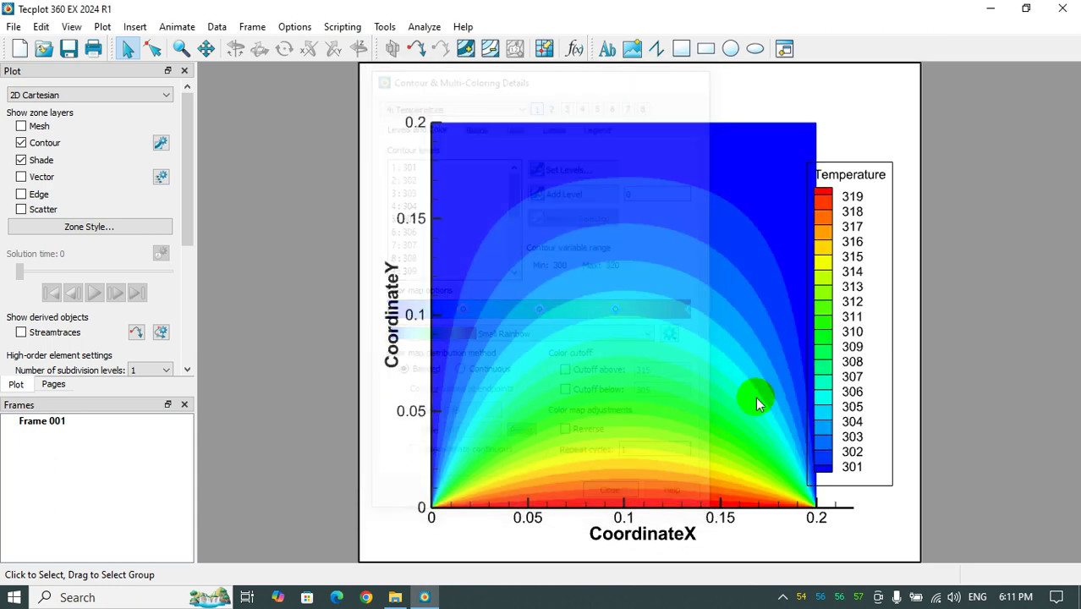
Re-enable the contour legend and place it beside the plot's top-right corner.
click(885, 233)
key(Delete)
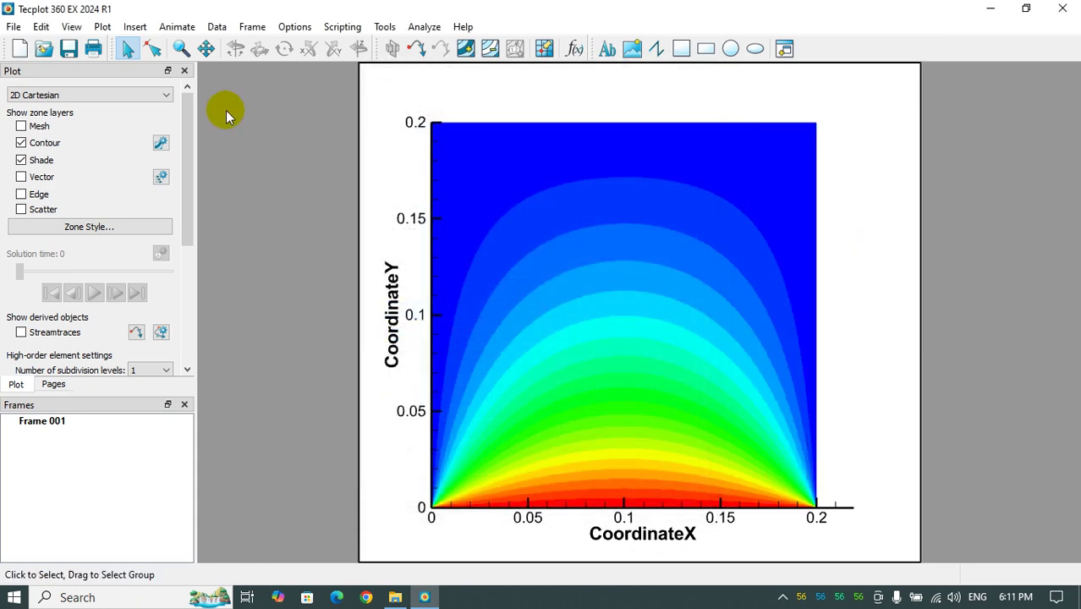
click(161, 143)
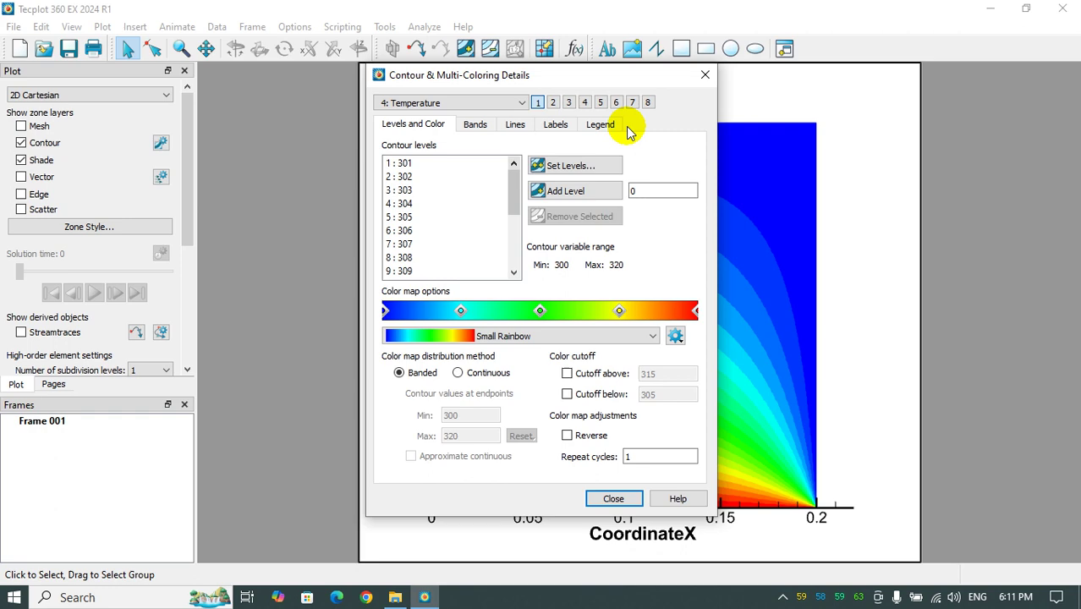
click(601, 125)
click(399, 149)
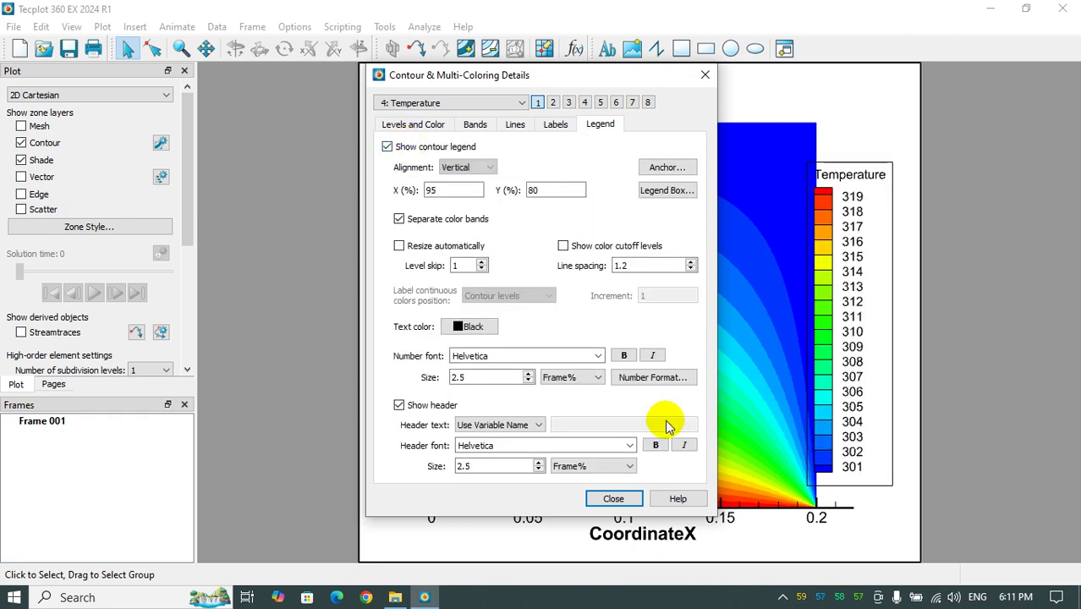
click(618, 498)
drag(813, 254, 855, 179)
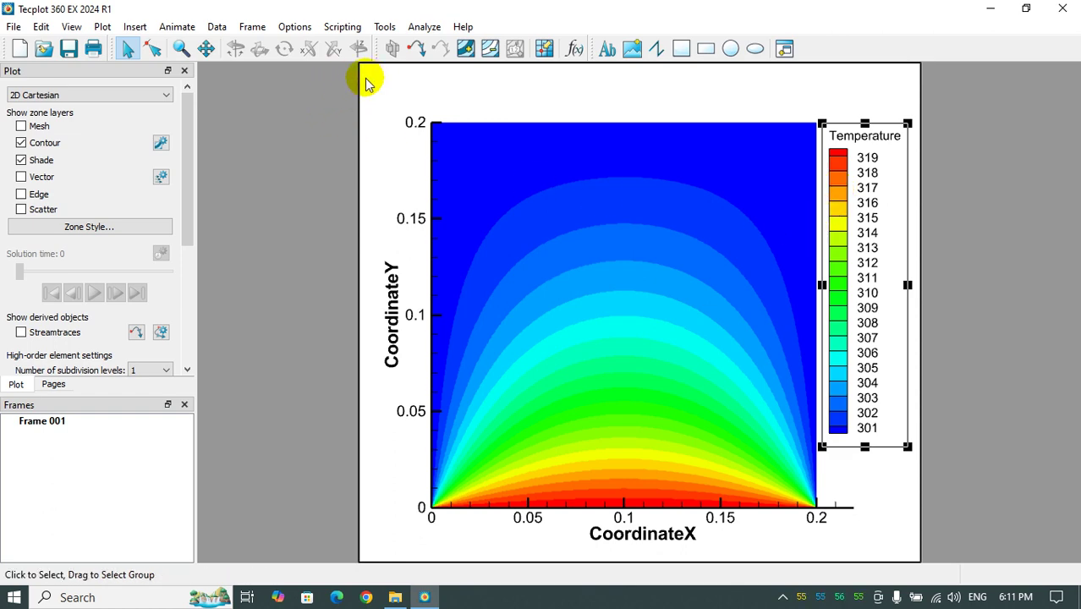
Open Data > Alter > Specify Equations and begin typing the {Temp_new}= equation.
click(218, 28)
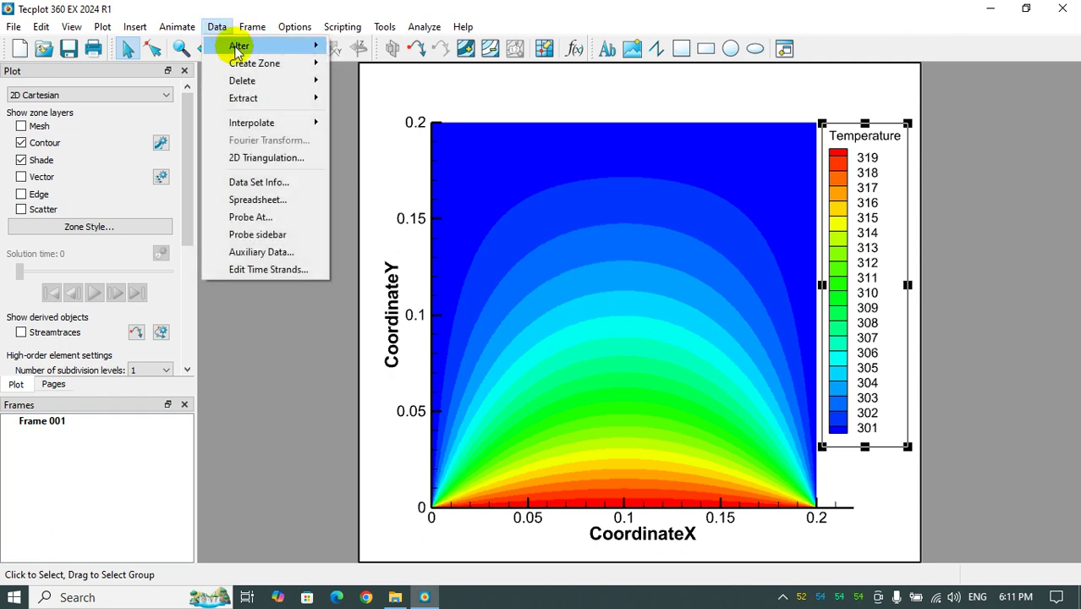
mouse_move(239, 46)
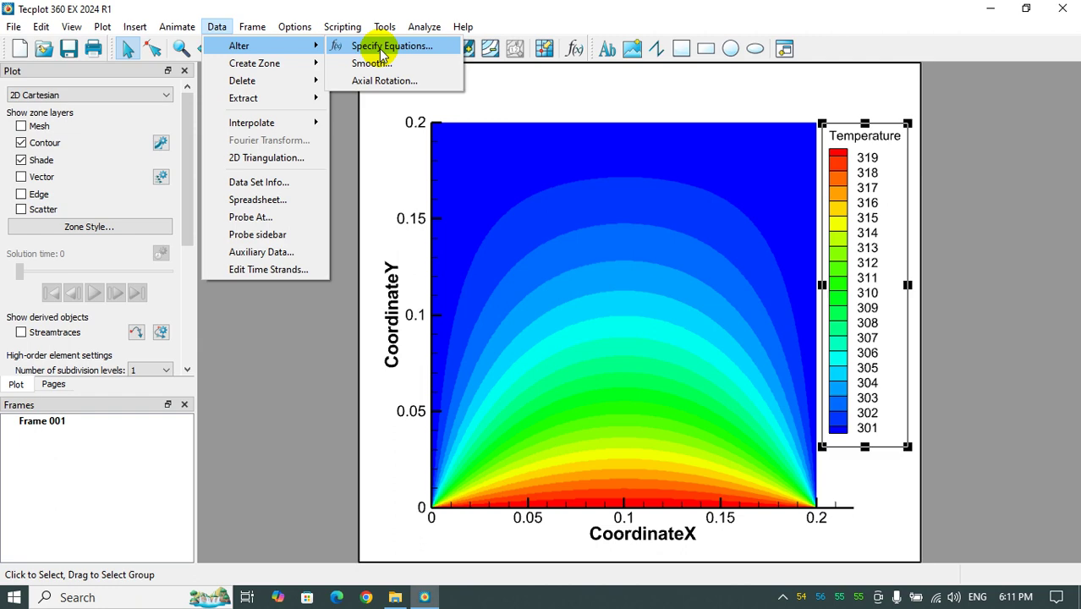
click(380, 49)
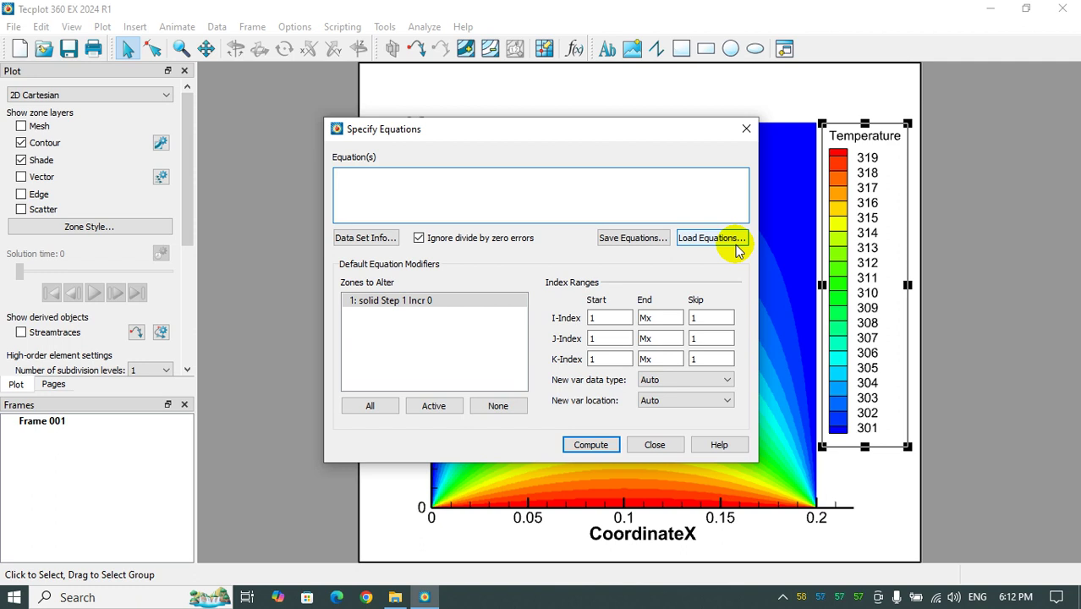
text(Temp)
text(_new)
text(})
text({)
text(=)
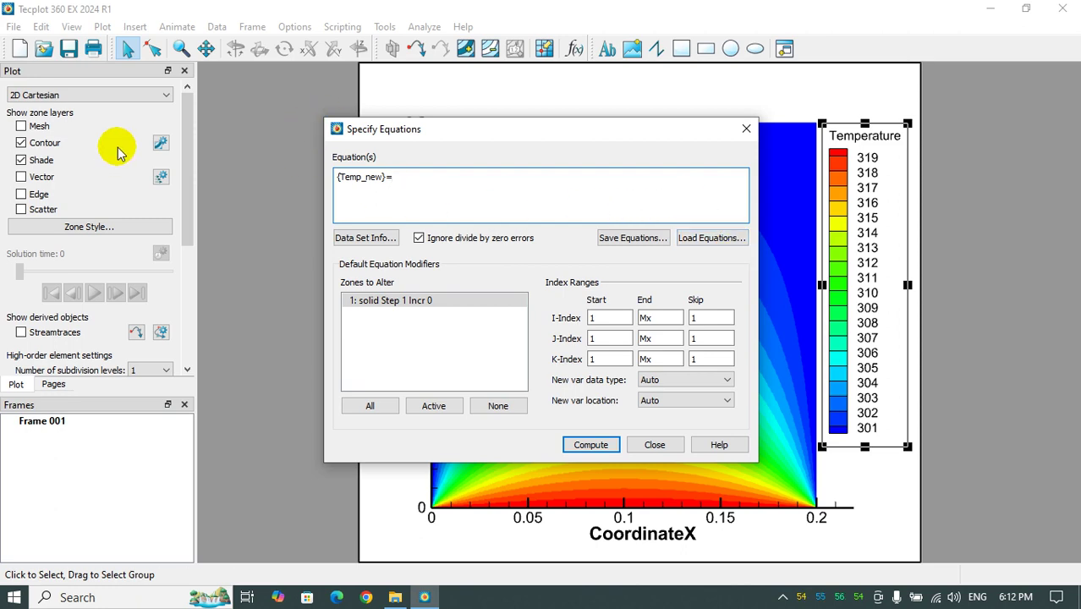
Open and close the contour and zone style settings, leaving the {Temp_new}= equation pending.
click(161, 142)
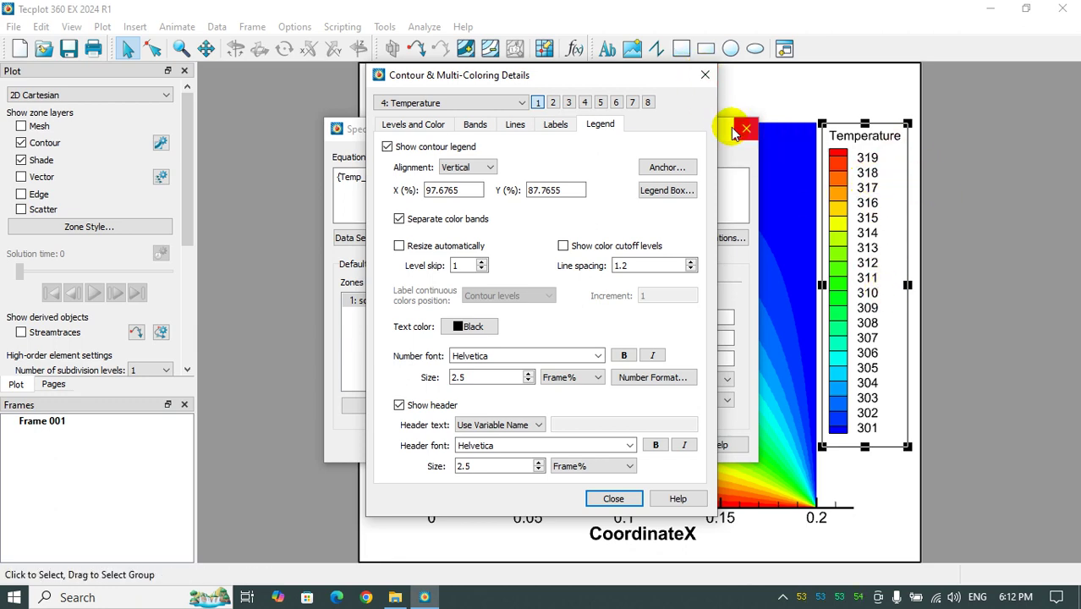
click(704, 75)
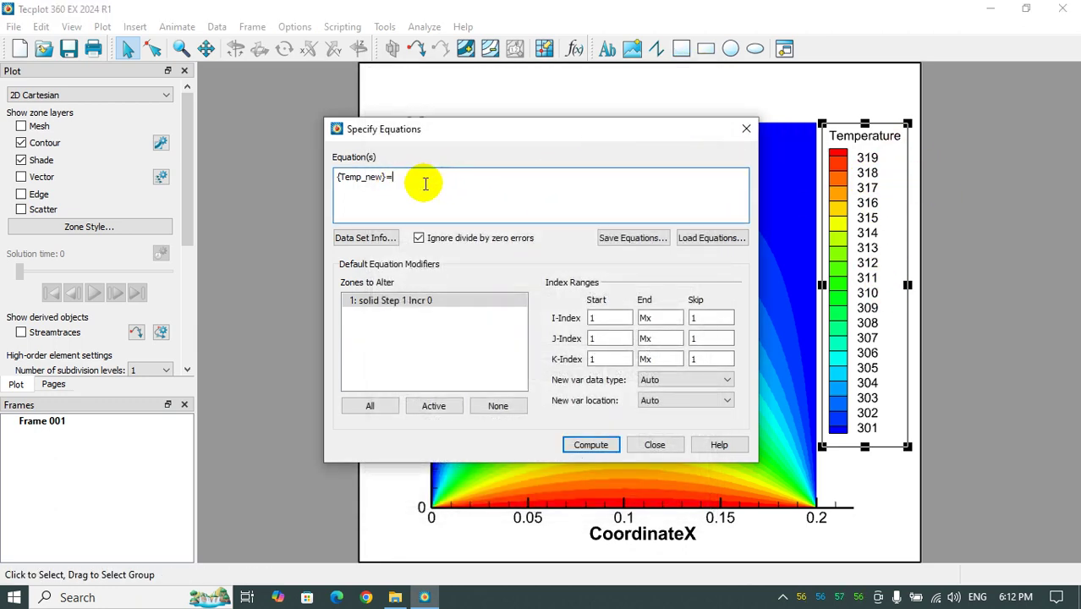
click(135, 228)
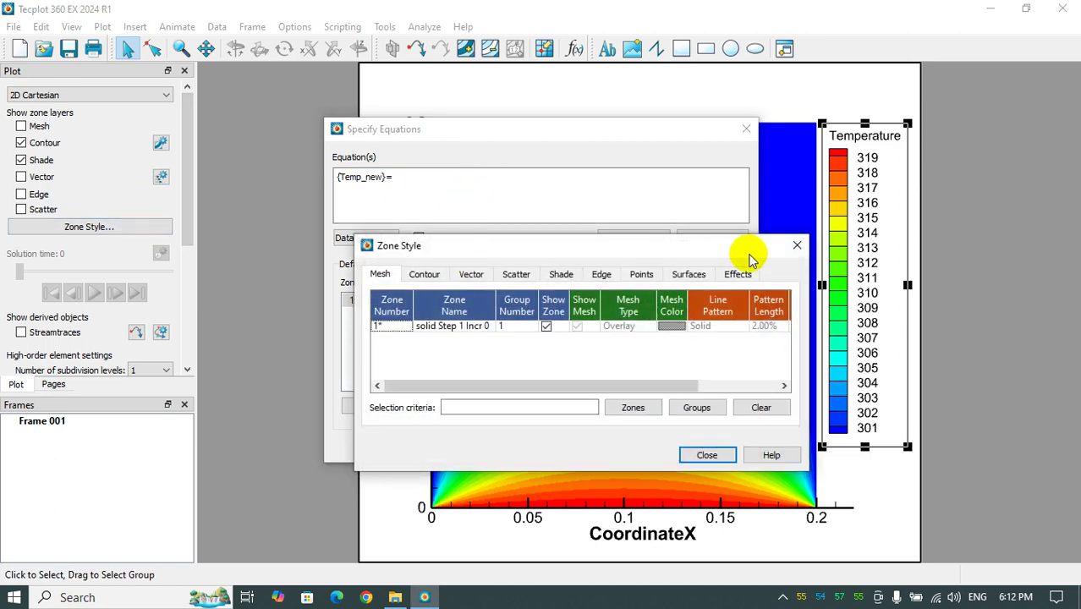
click(793, 246)
click(160, 142)
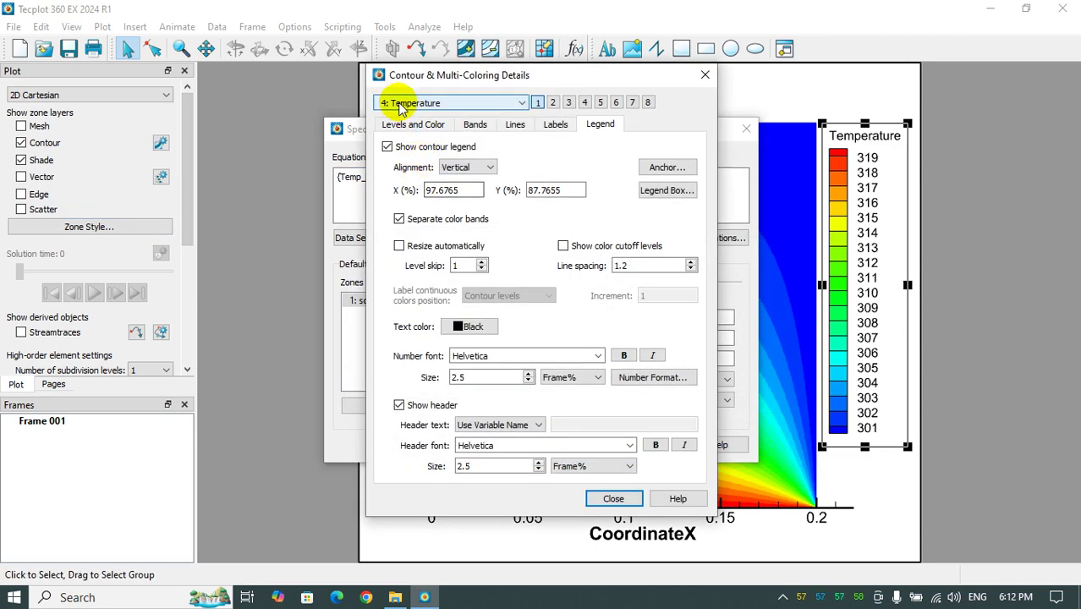
click(703, 76)
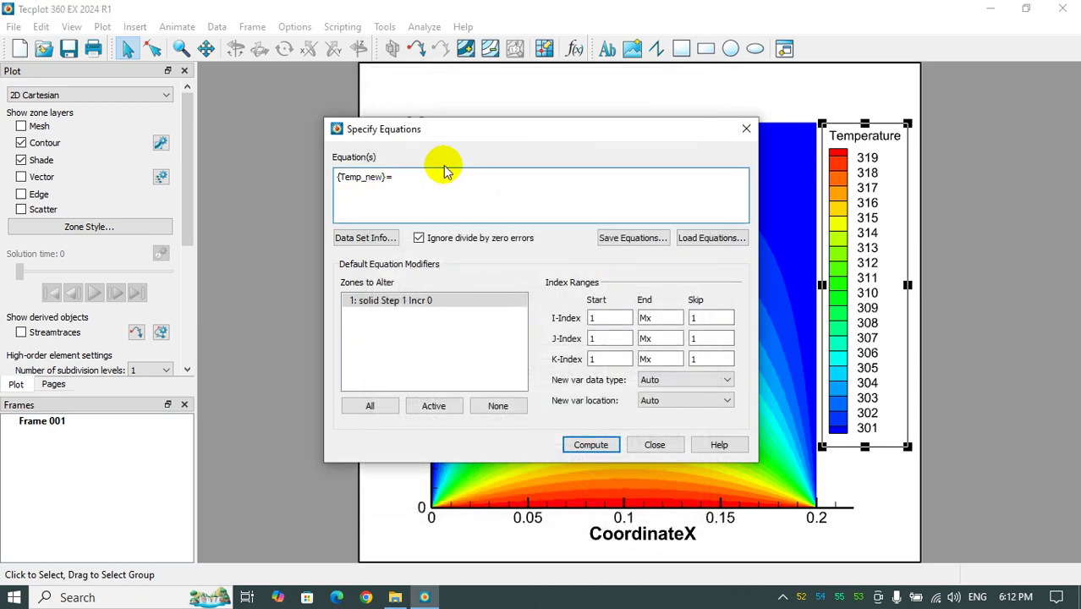
Complete the equation as {Temp_new}={Temperature}-271.15 and open the equation Help page.
text({Temp_new}={Temperature)
click(464, 174)
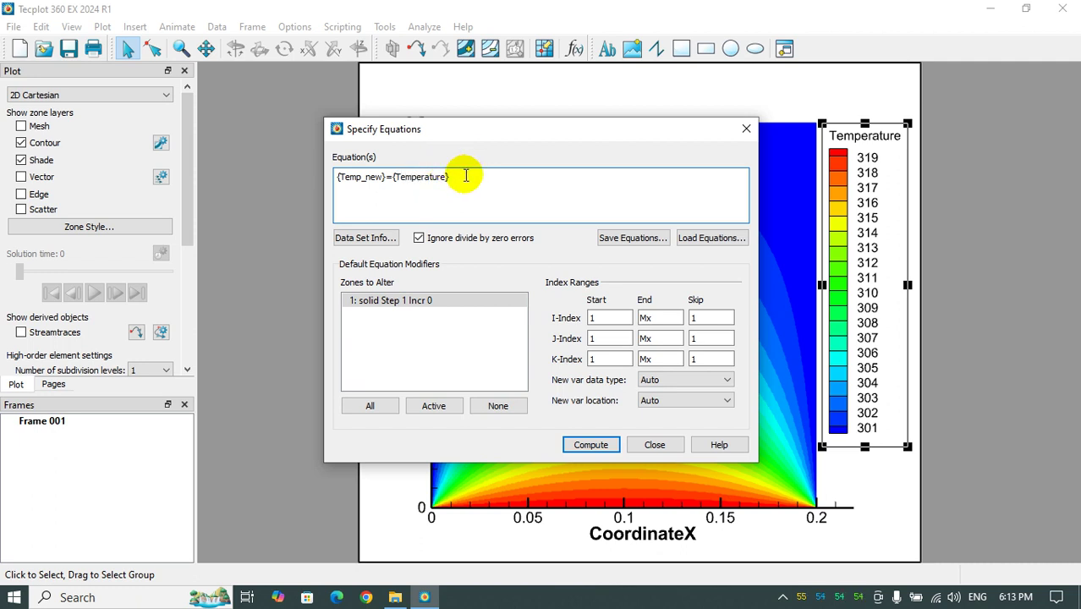
text(-271.15)
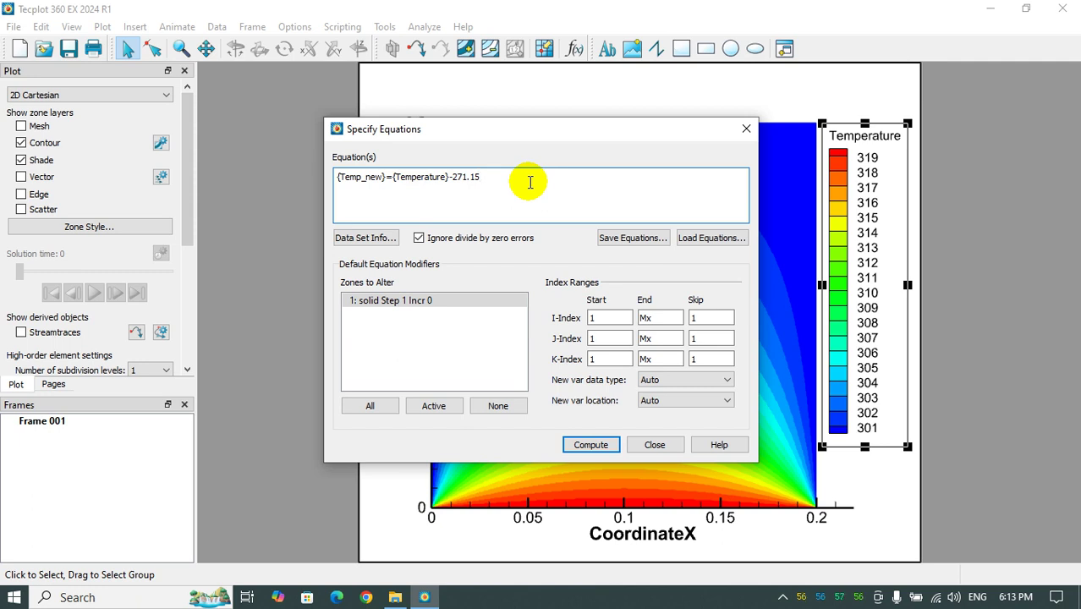
click(719, 446)
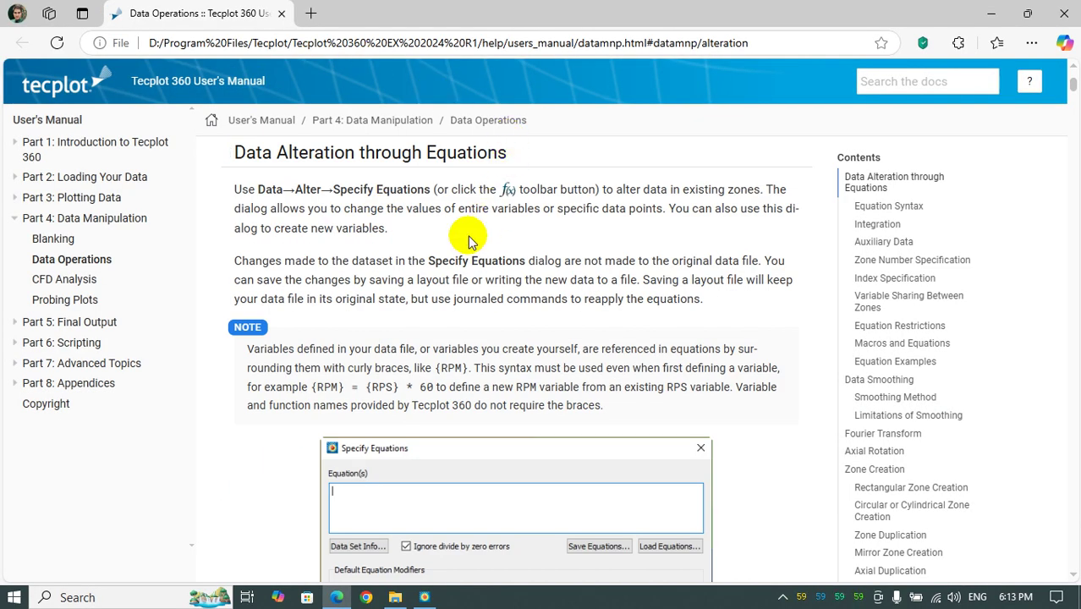
Read through the manual's equation operators and function tables, including SIGN(X).
scroll(464, 347, down, 3)
scroll(464, 347, down, 3)
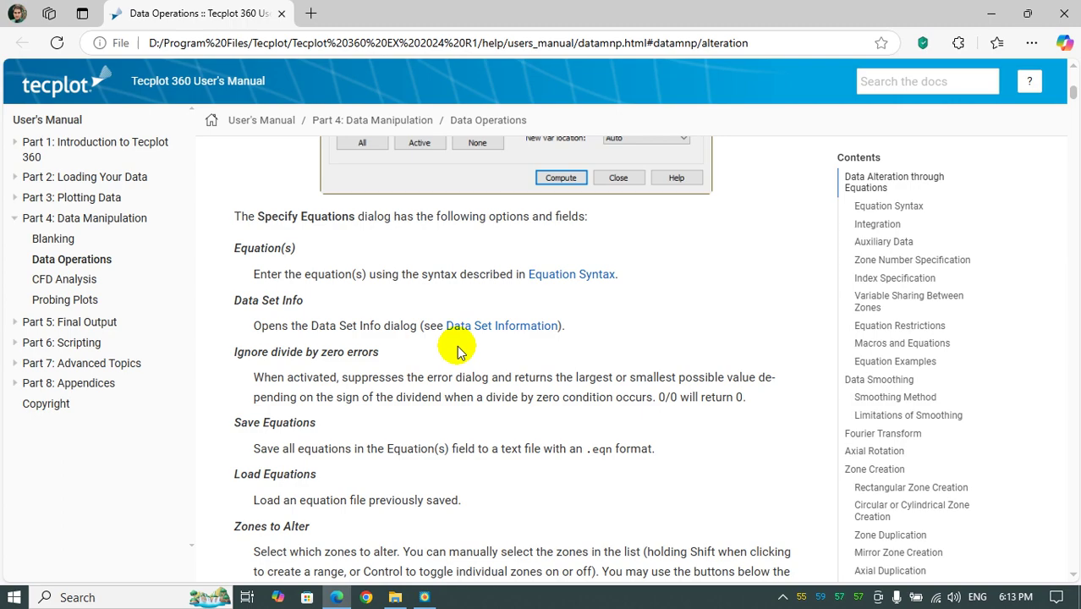
scroll(456, 357, down, 5)
scroll(456, 357, down, 5)
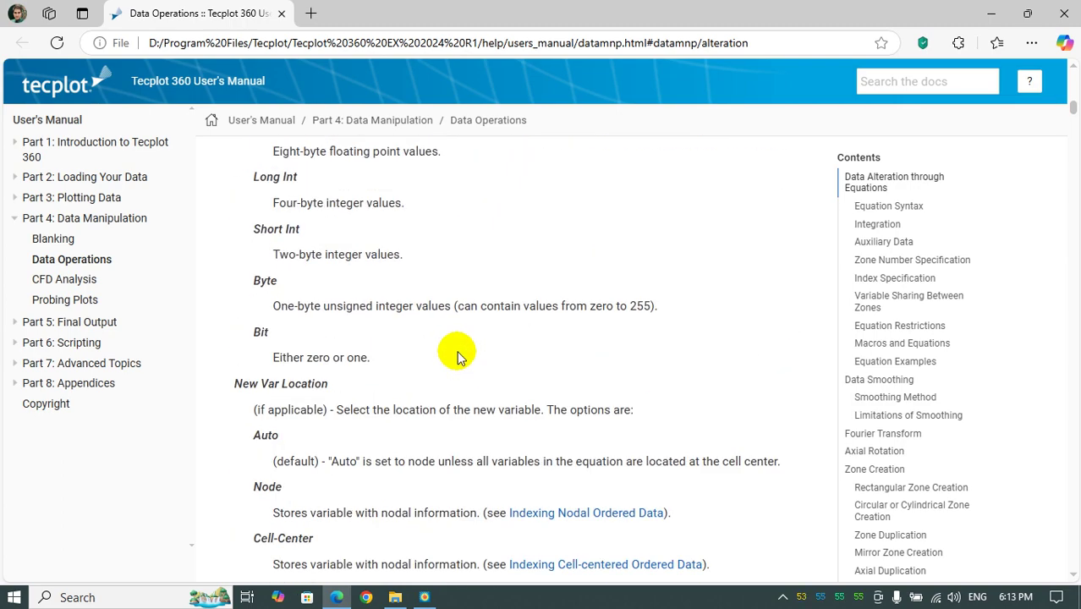
scroll(461, 354, down, 3)
scroll(461, 354, down, 8)
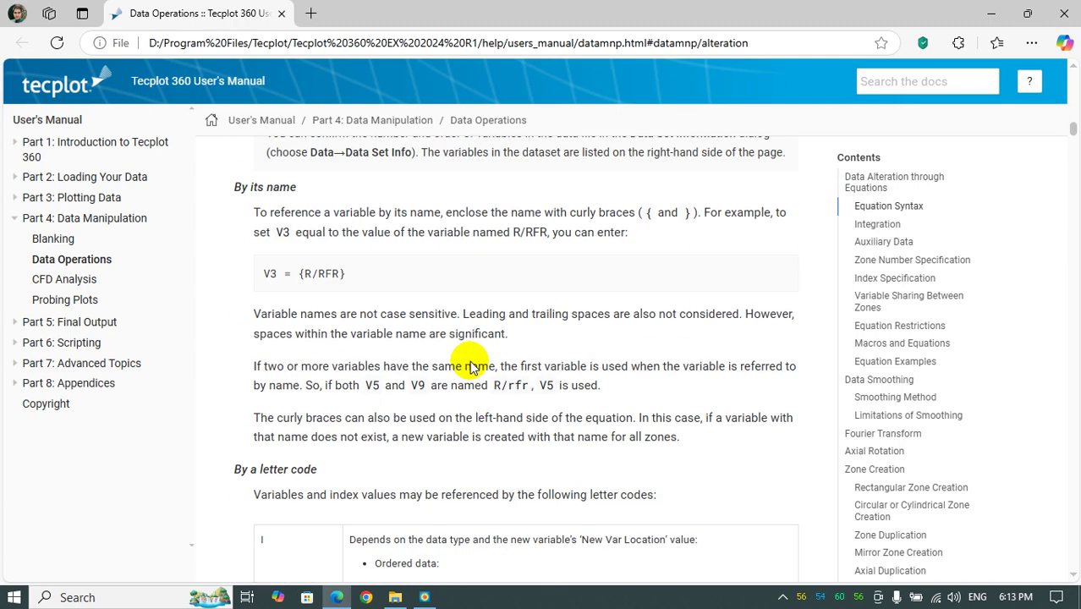
scroll(471, 362, down, 10)
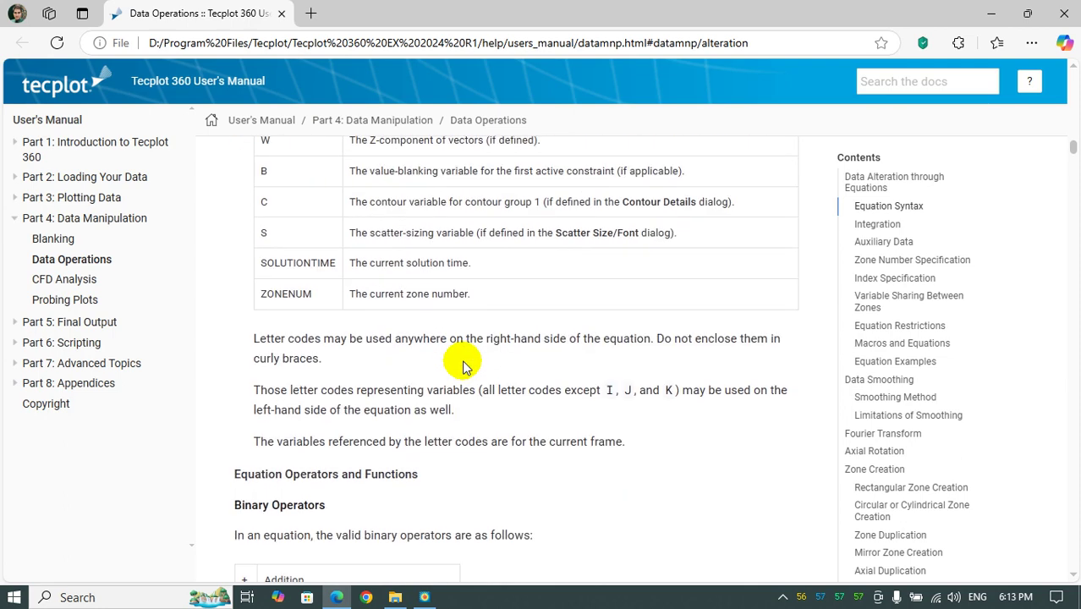
scroll(459, 361, down, 8)
scroll(380, 338, up, 3)
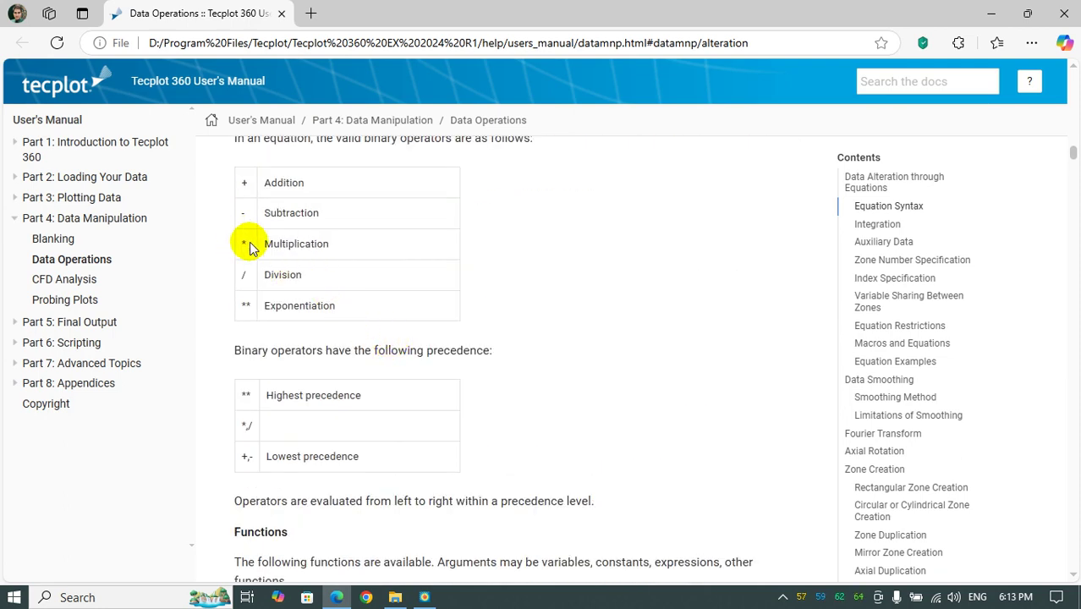
scroll(250, 247, up, 2)
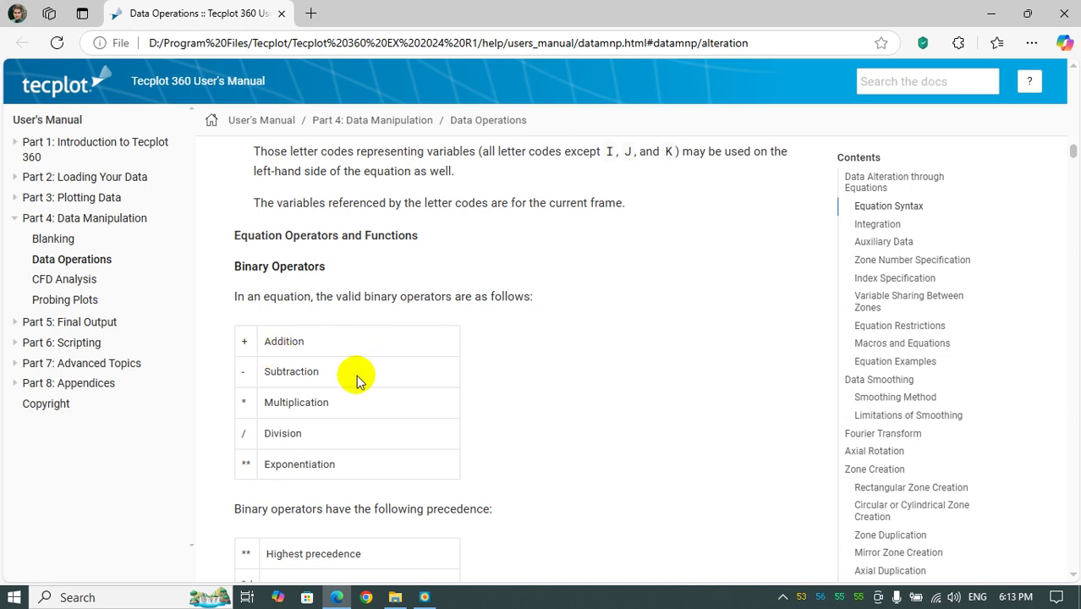
scroll(342, 434, down, 2)
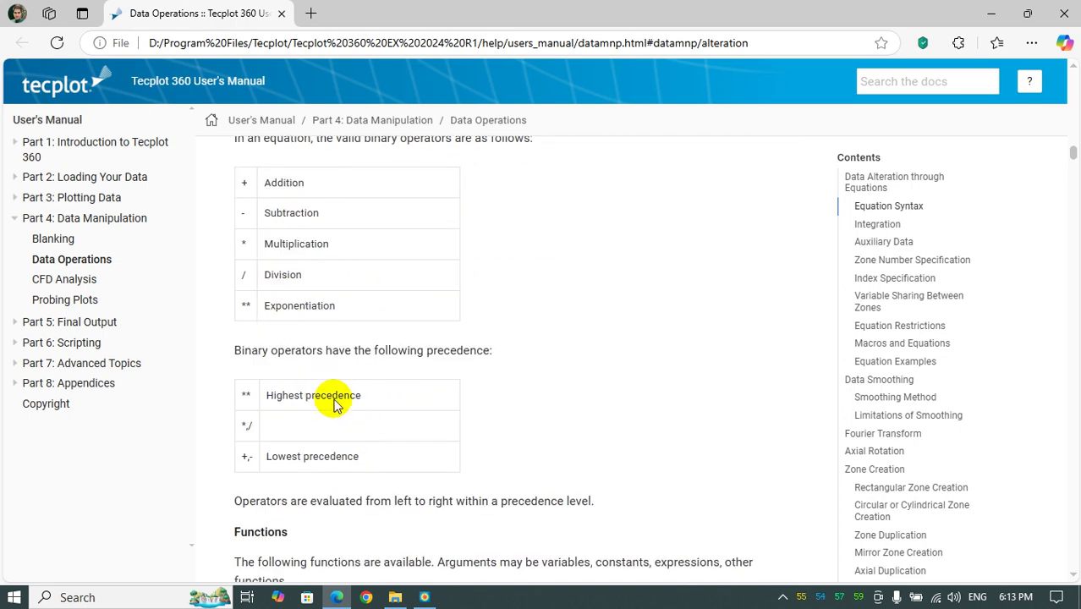
scroll(342, 408, down, 5)
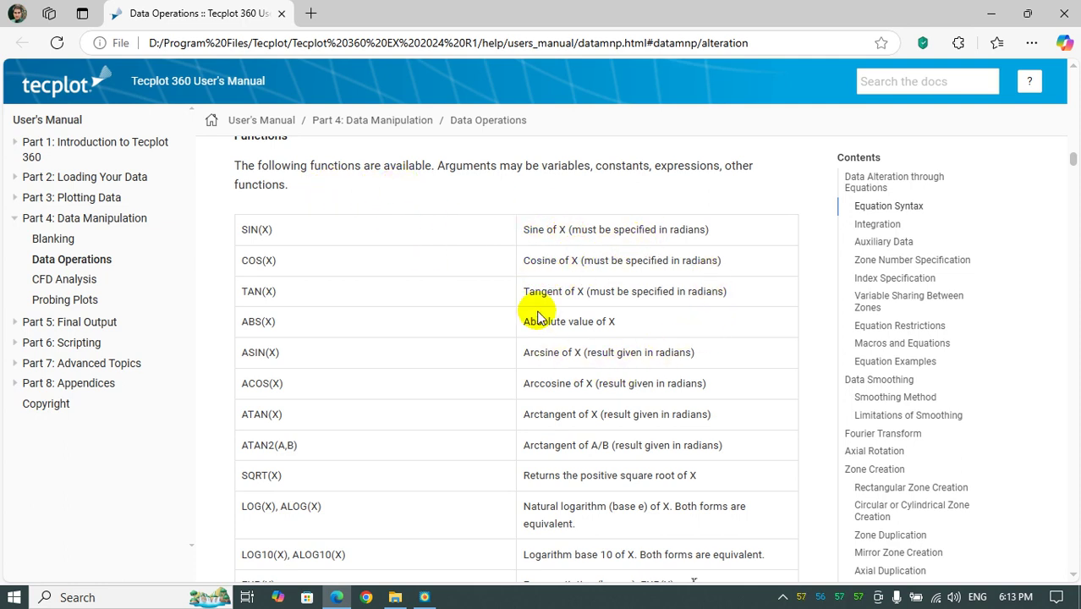
scroll(541, 364, down, 1)
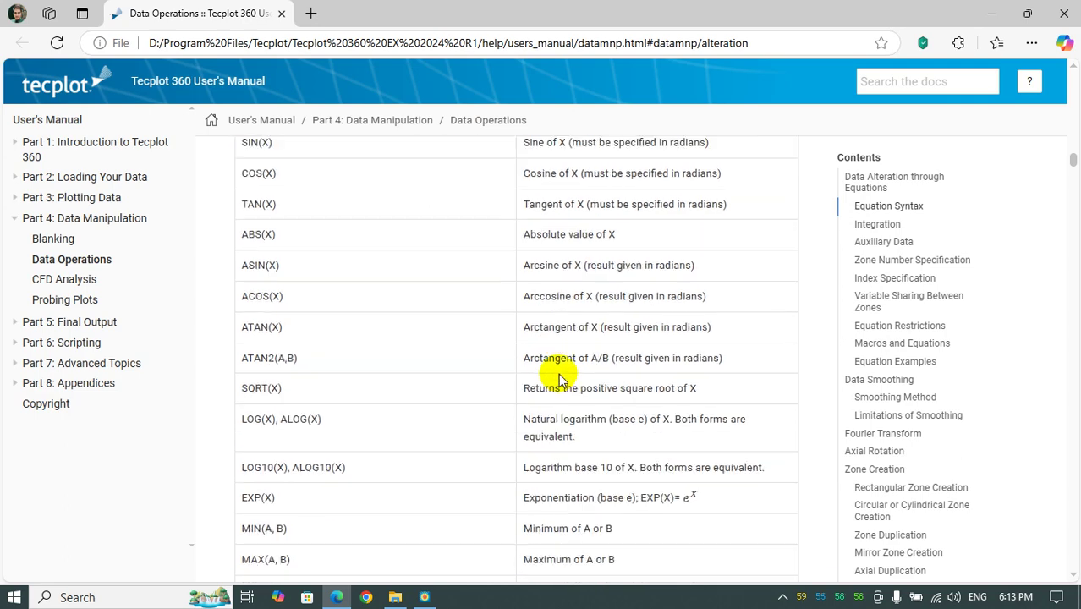
scroll(558, 379, down, 3)
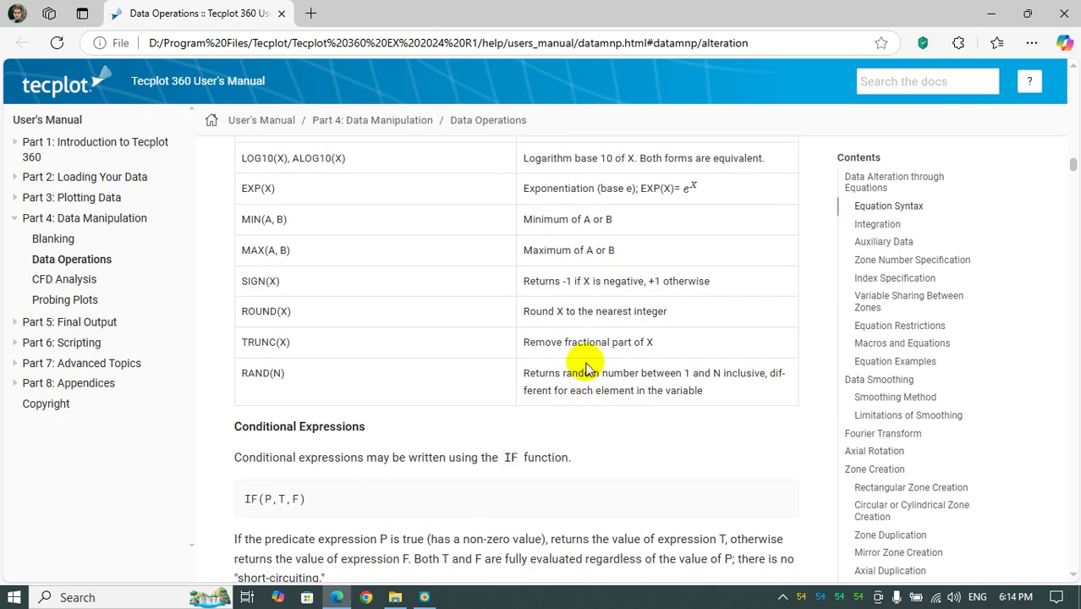
triple_click(288, 278)
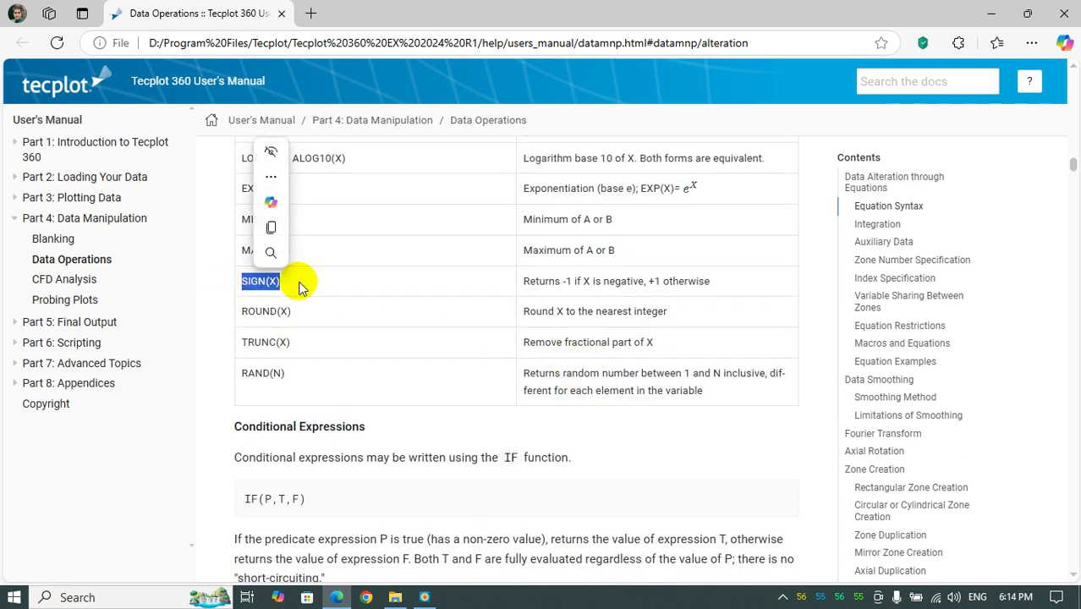
click(315, 370)
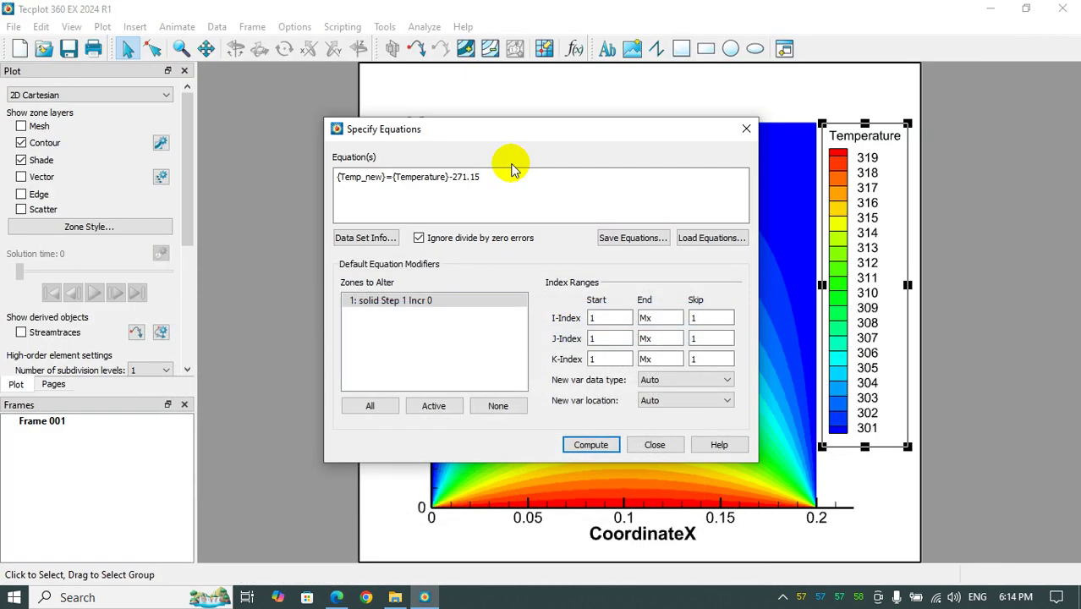
Compute {Temp_new}={Temperature}-271.15, acknowledge the success message, and close the equation dialog.
click(991, 13)
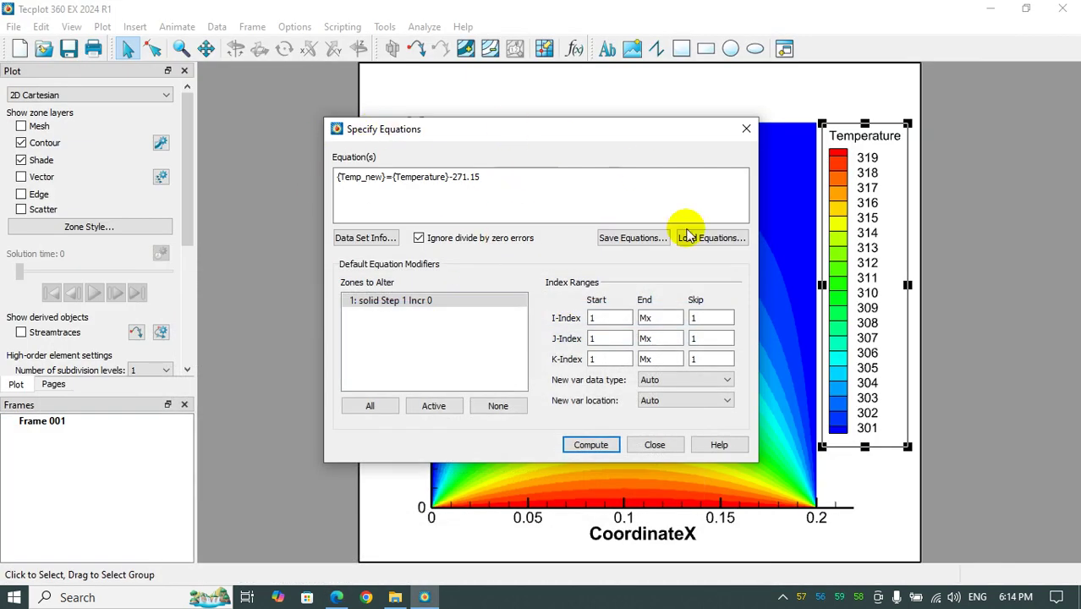
click(521, 176)
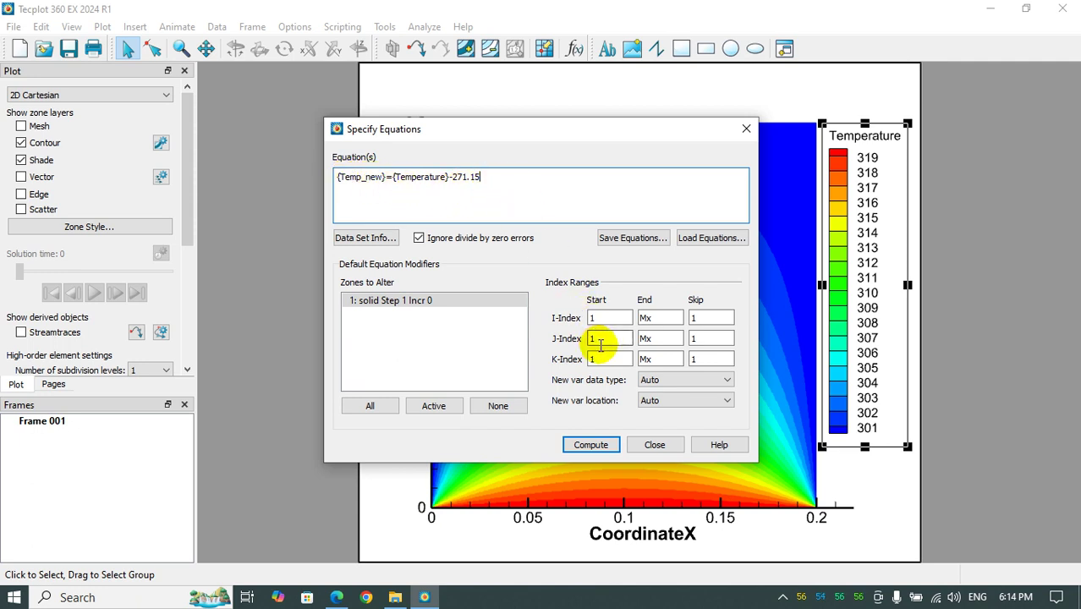
drag(494, 177, 334, 177)
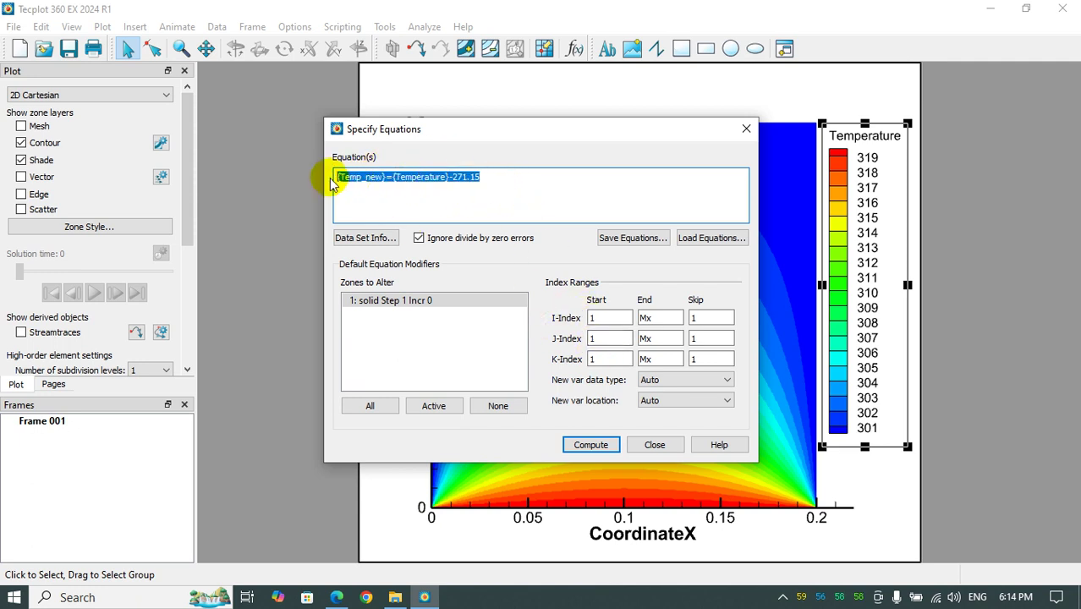
click(592, 446)
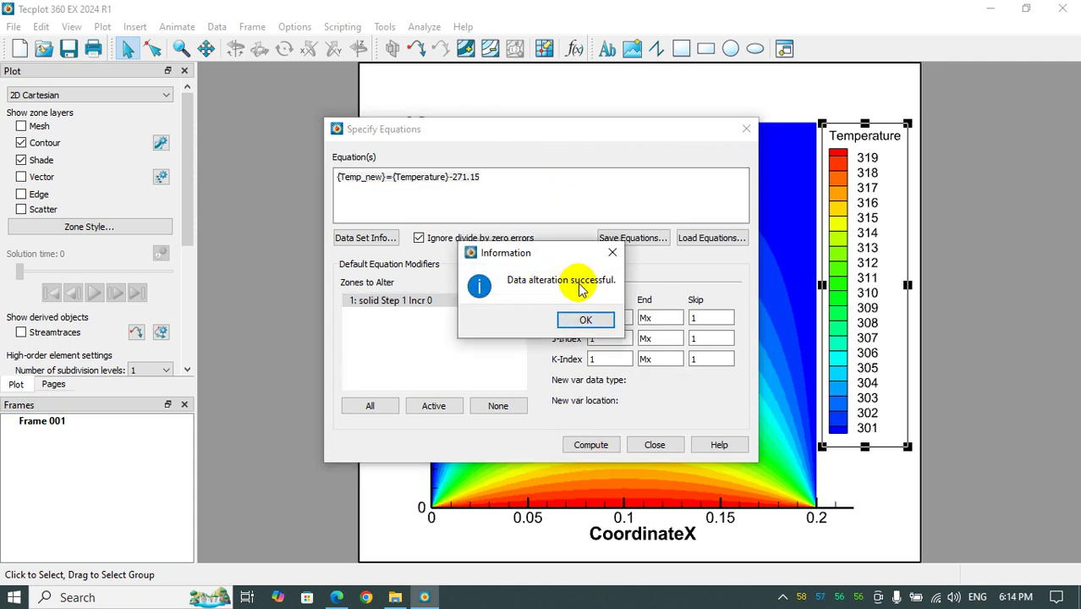
click(586, 321)
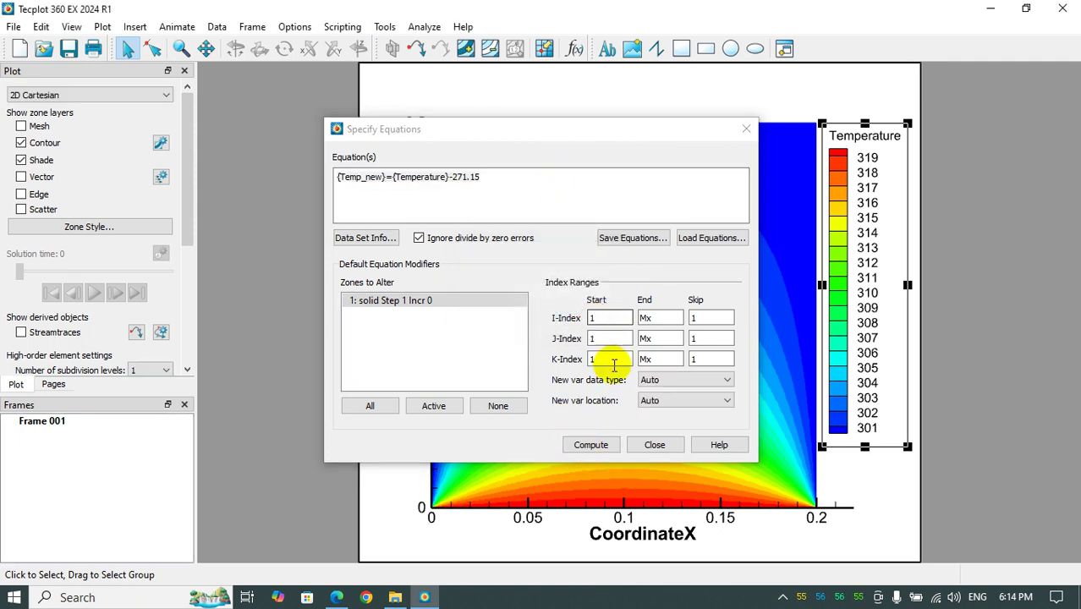
click(655, 444)
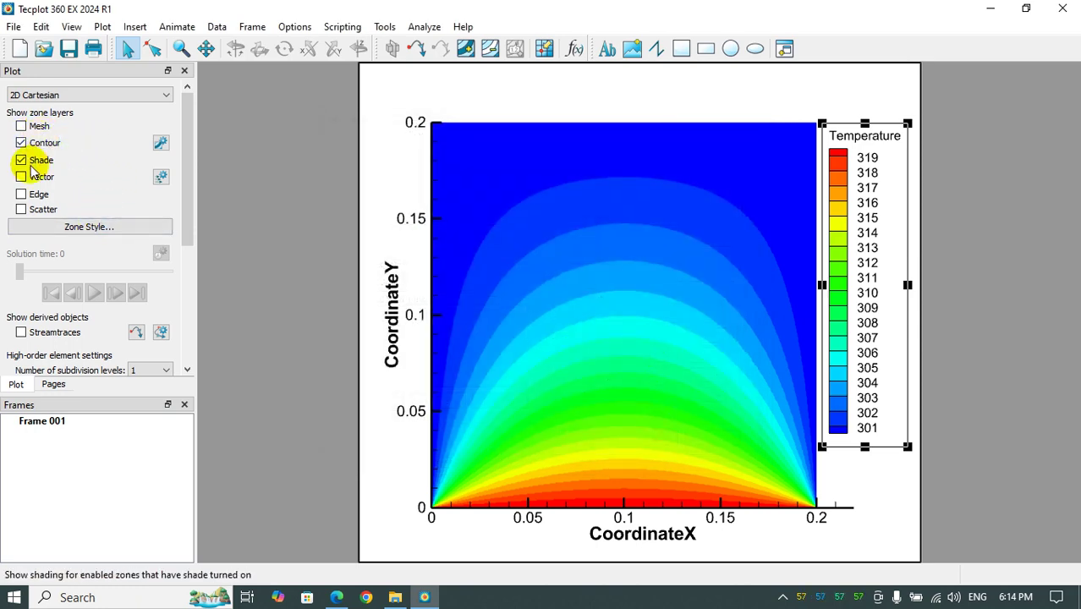
Color the contours by Temp_new and review its levels, giving a 30–48 legend.
click(161, 142)
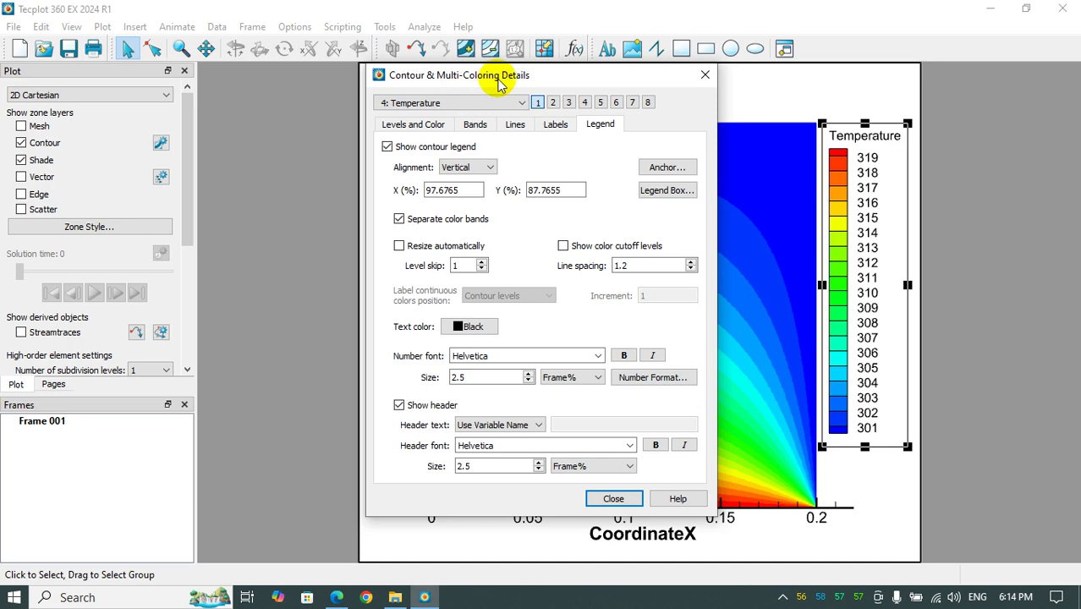
drag(499, 83, 257, 103)
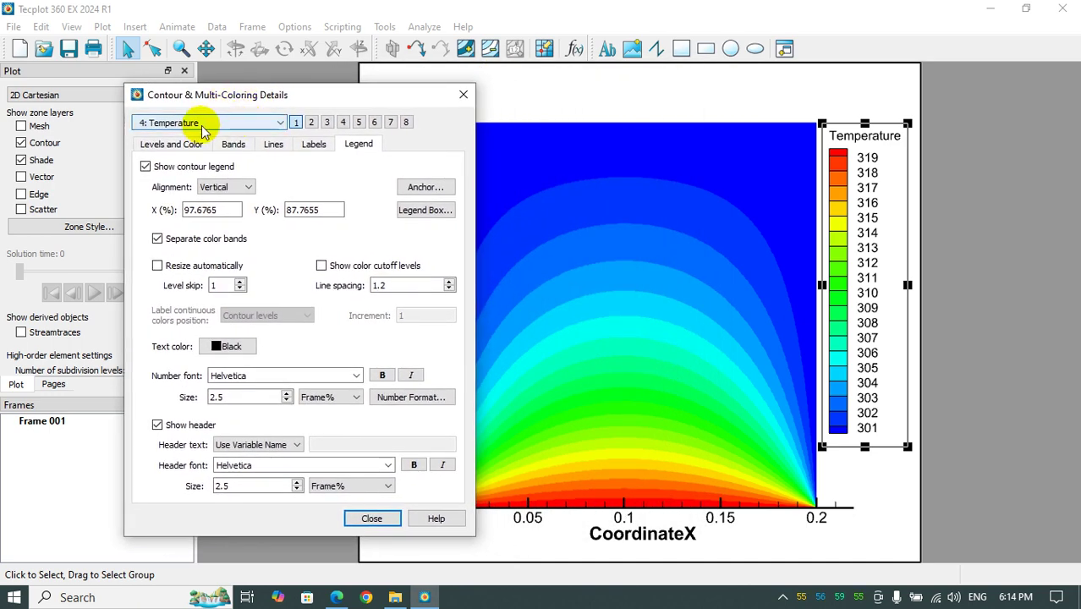
click(199, 124)
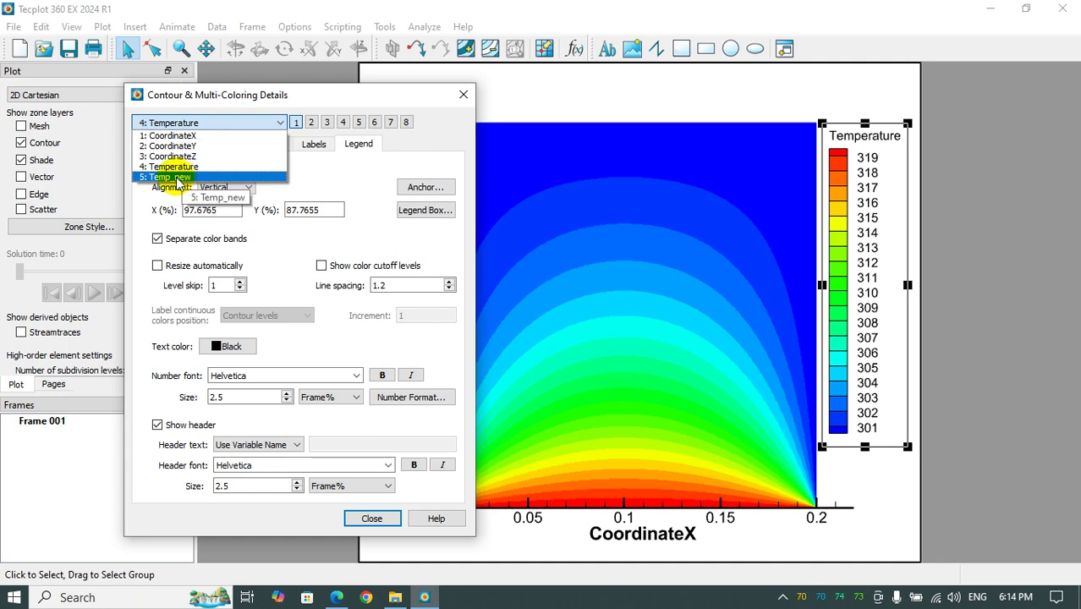
click(180, 178)
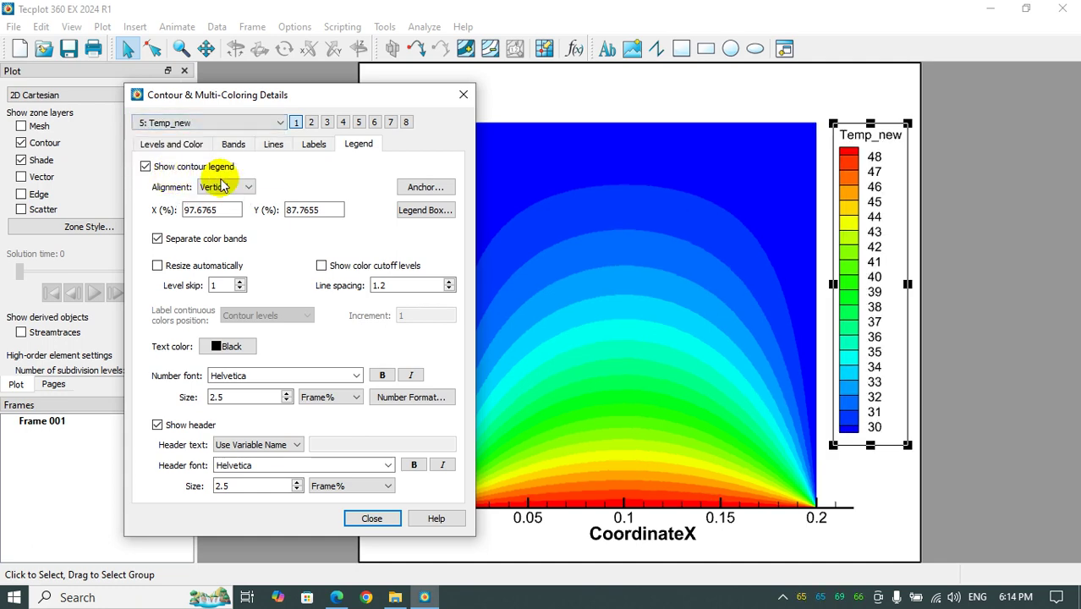
drag(312, 95, 322, 70)
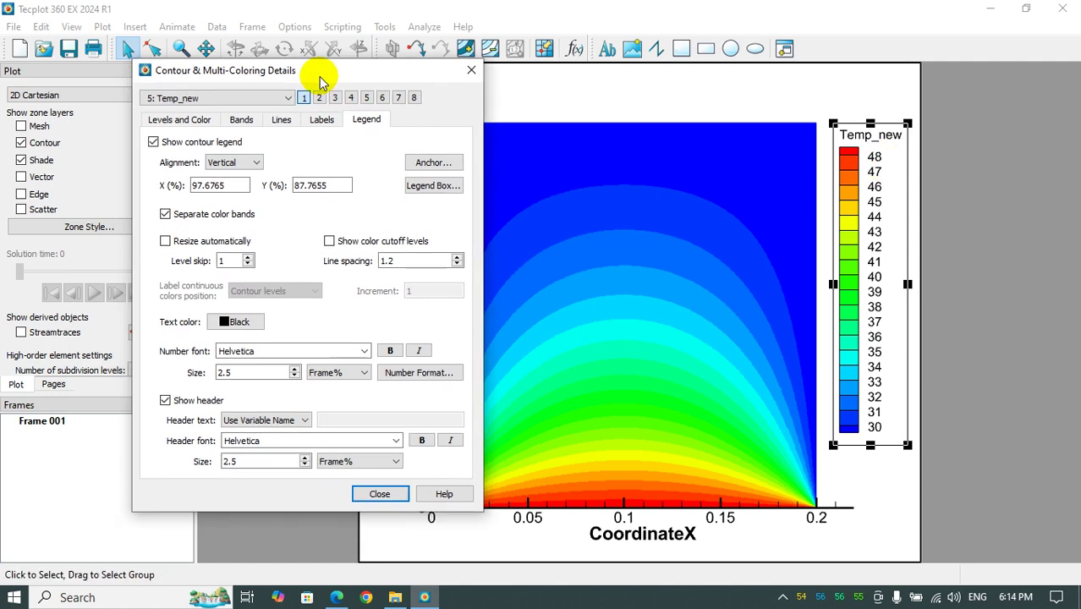
click(179, 119)
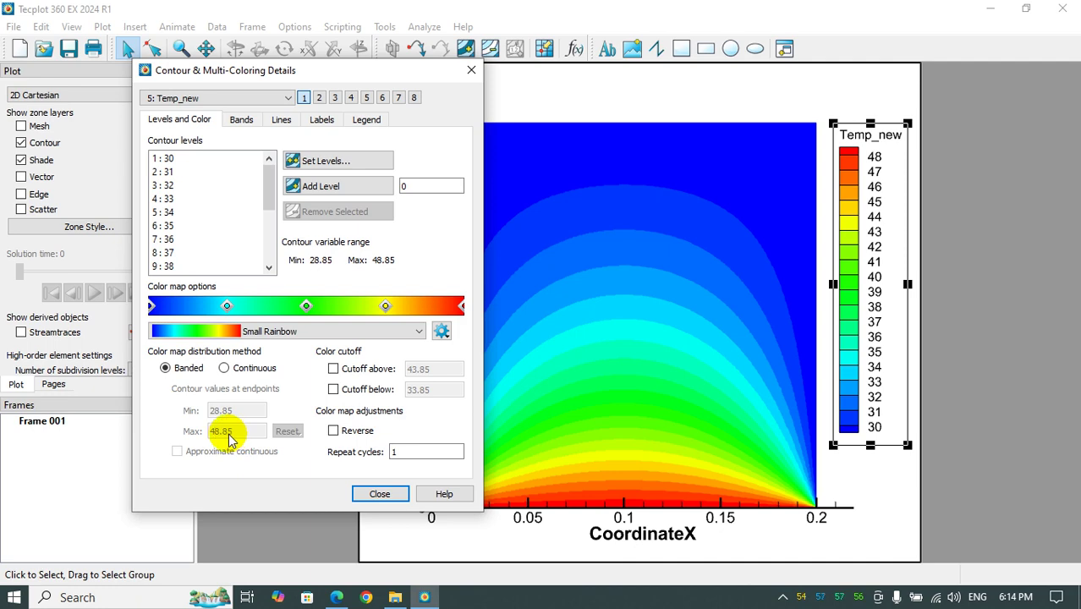
click(377, 495)
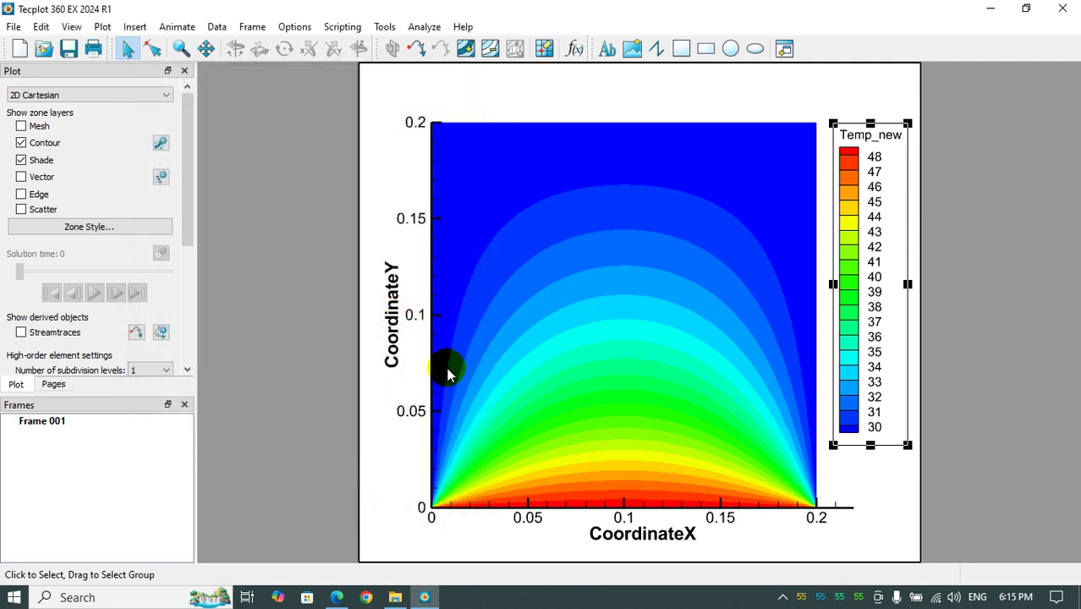
Reopen Data > Alter > Specify Equations to review the Temp_new equation and its Help.
click(216, 27)
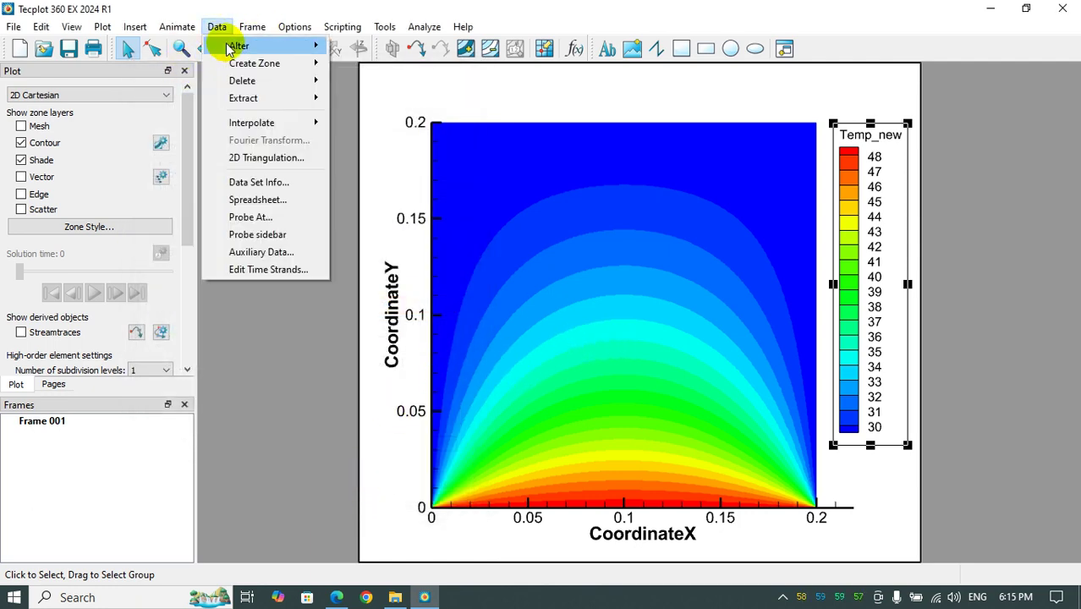
mouse_move(278, 44)
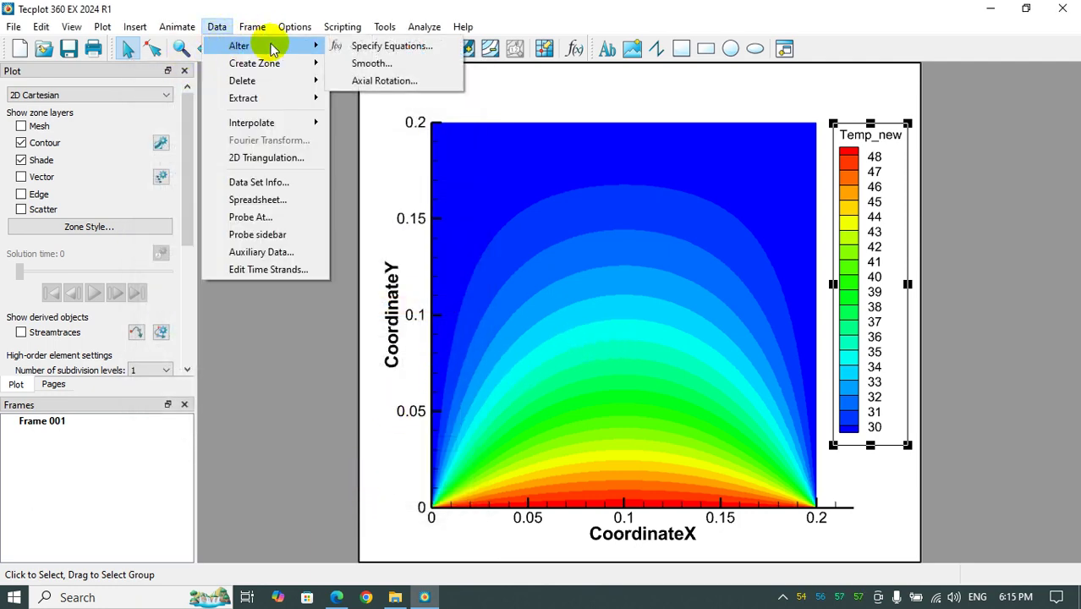
click(383, 47)
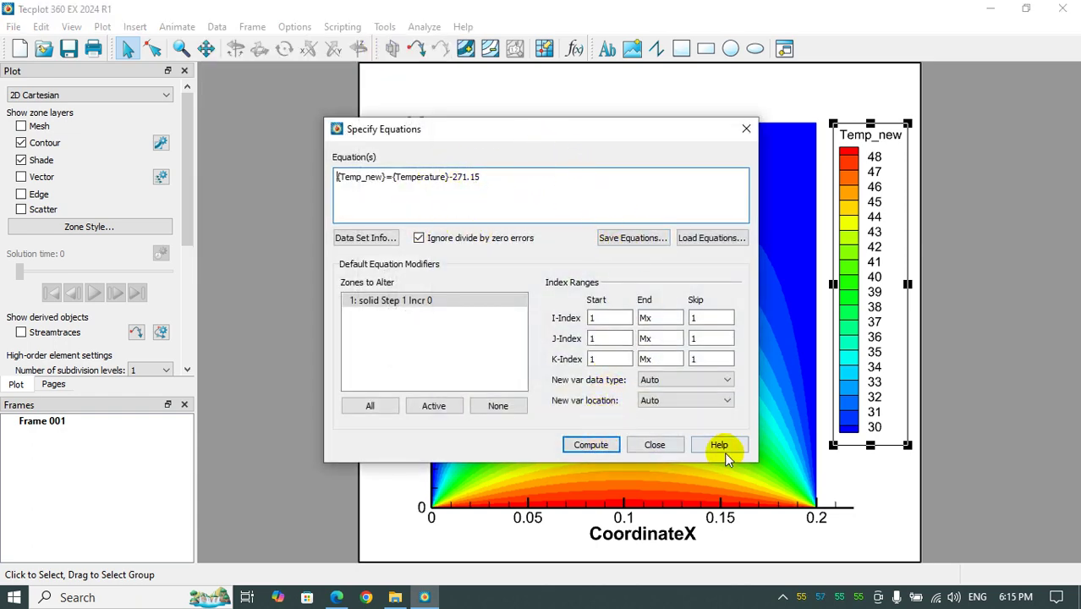
click(337, 597)
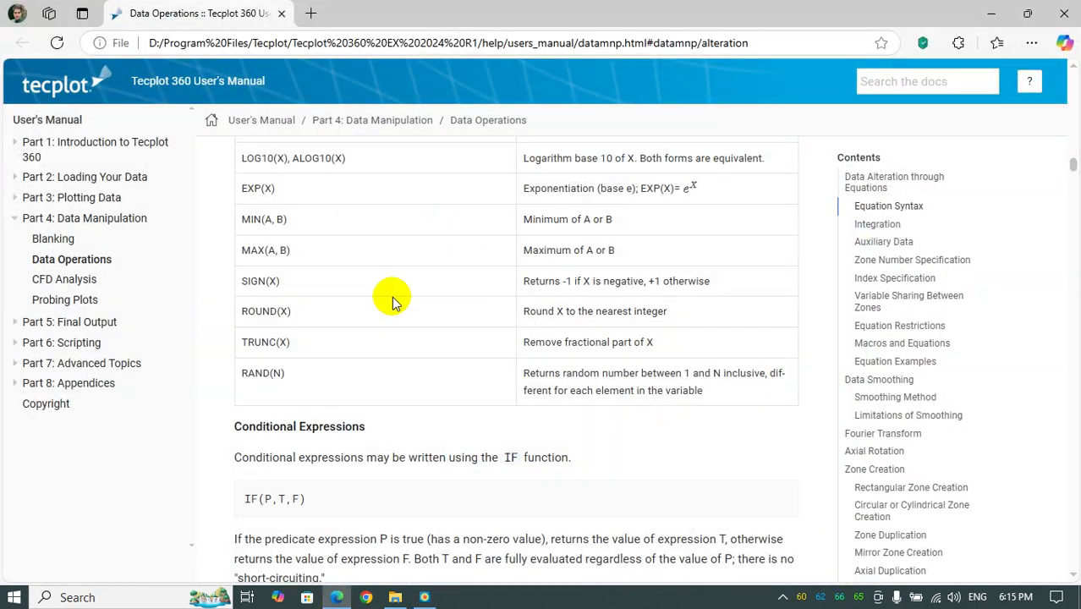
Scroll through the manual's derivative and difference function tables, then minimize it.
scroll(385, 292, down, 2)
scroll(386, 291, down, 12)
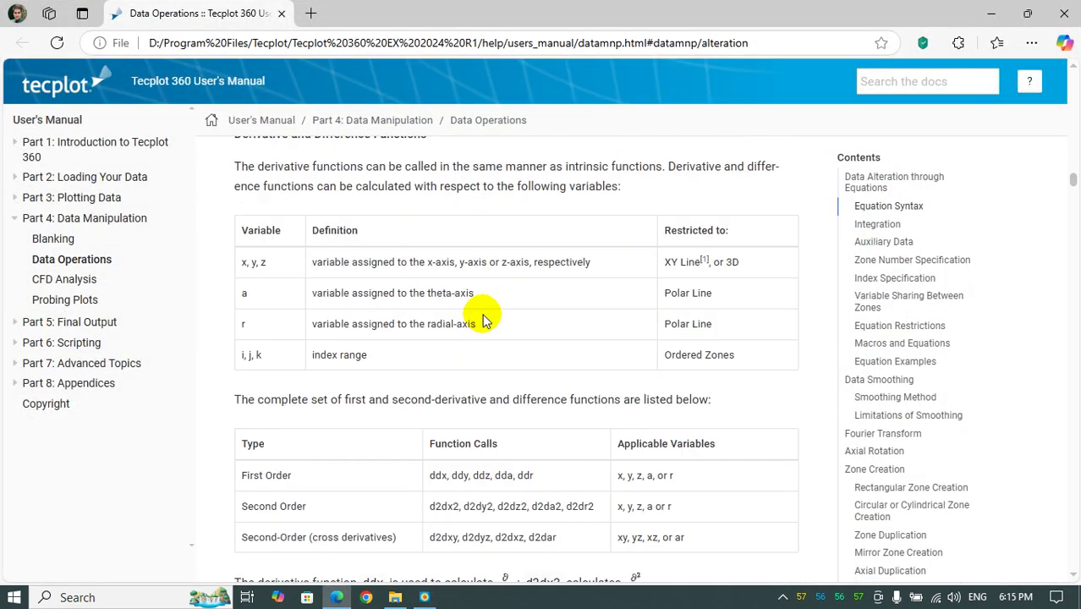
scroll(488, 324, down, 3)
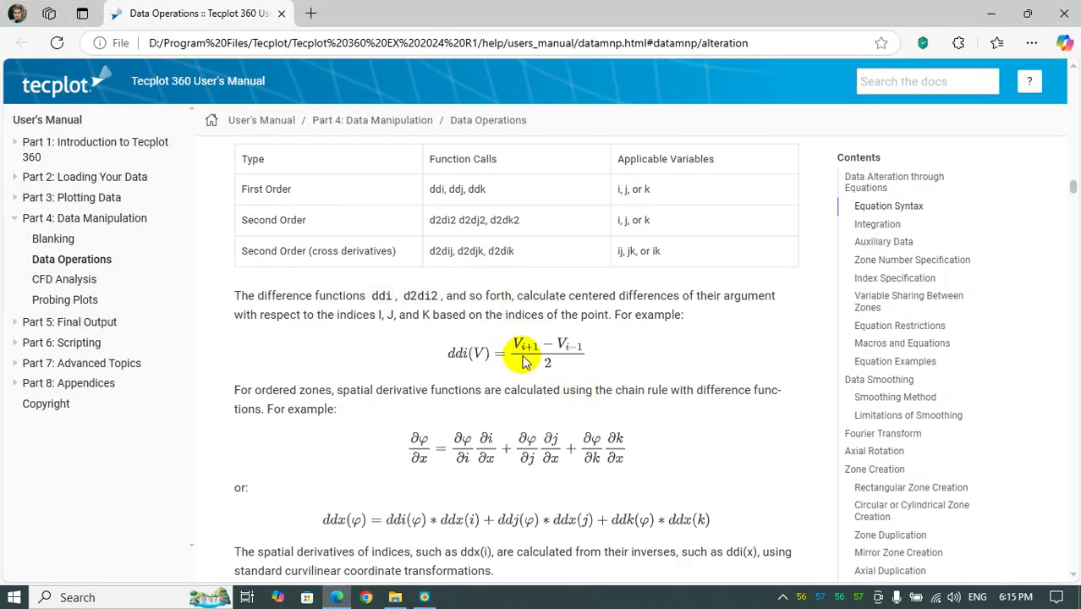
scroll(520, 372, down, 1)
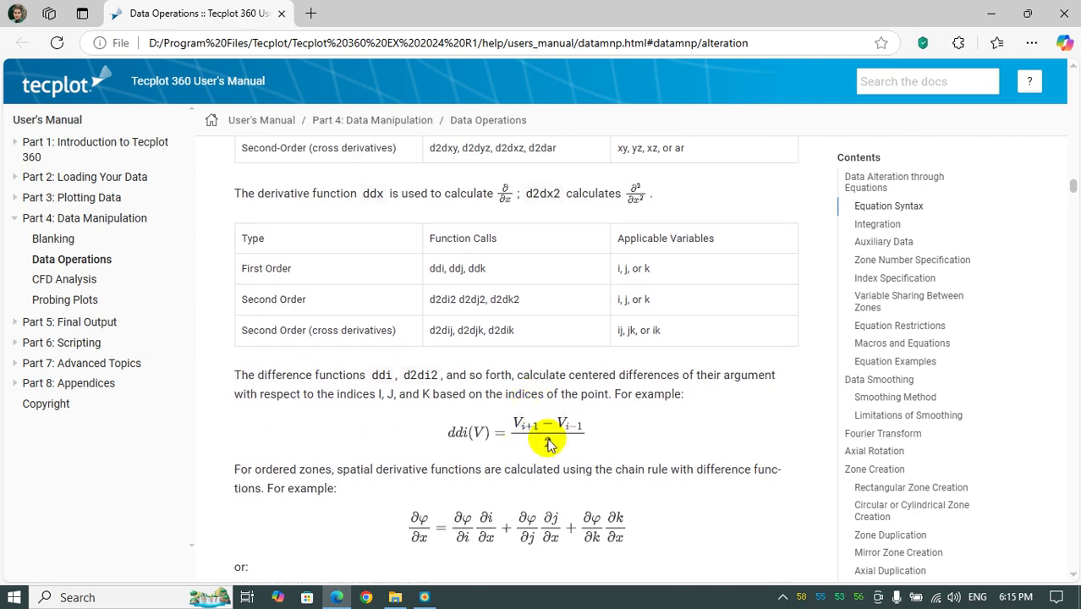
scroll(550, 439, up, 4)
scroll(550, 439, down, 2)
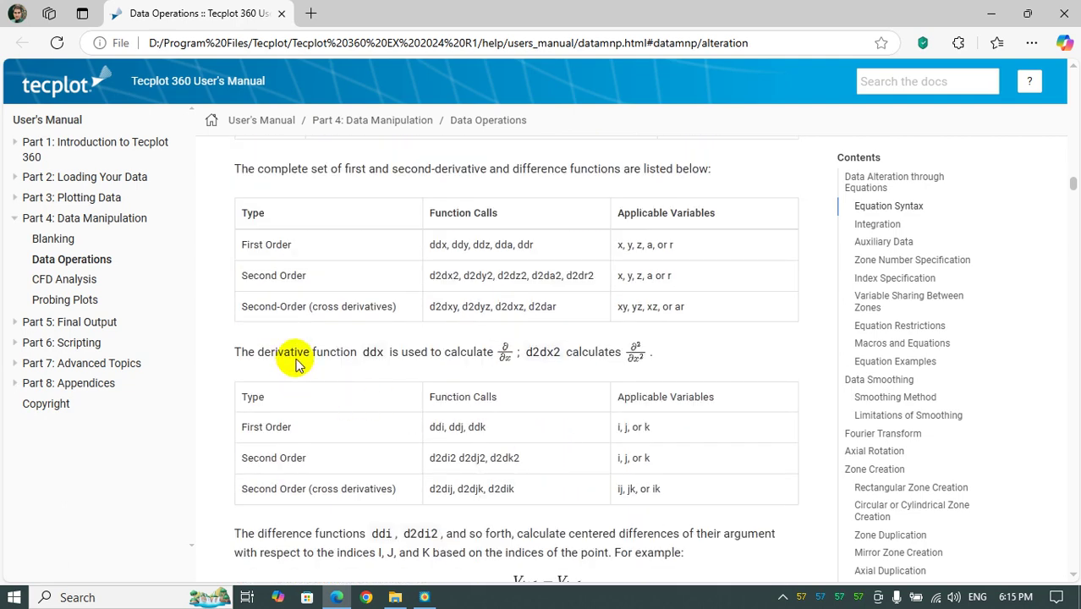
scroll(549, 422, down, 1)
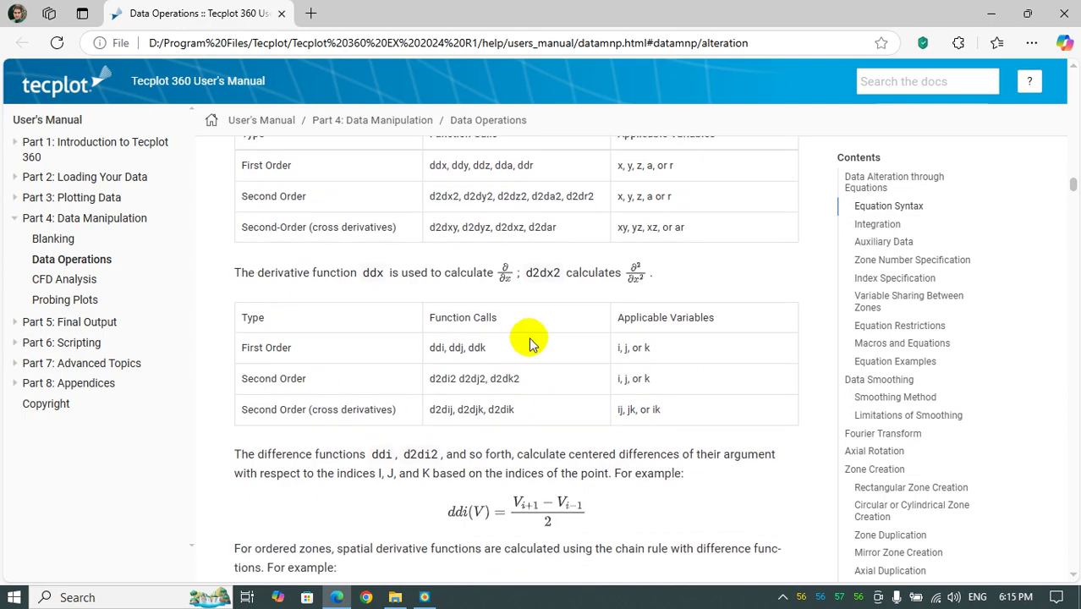
scroll(673, 404, down, 7)
scroll(680, 372, up, 5)
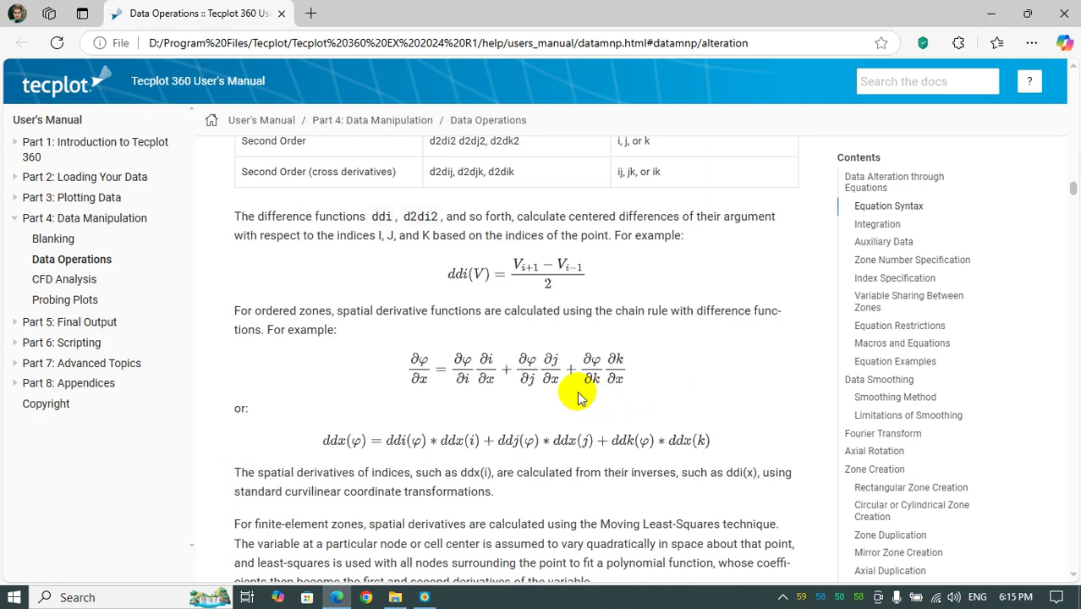
scroll(581, 397, up, 3)
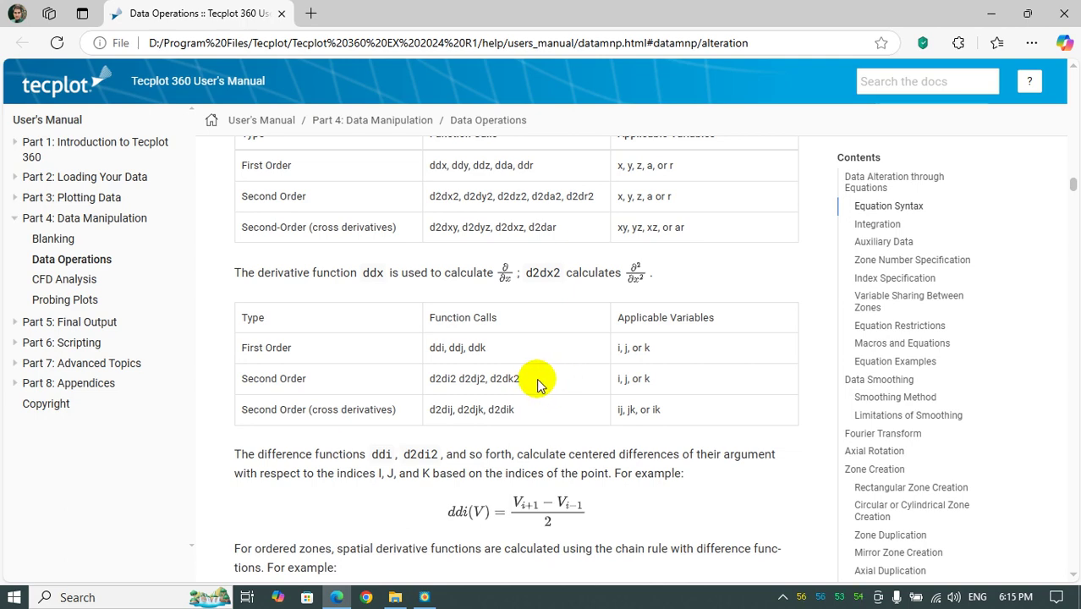
click(996, 10)
Save the plot as a Packaged Data (*.lpk) layout named alter-data in the alter data folder.
click(657, 445)
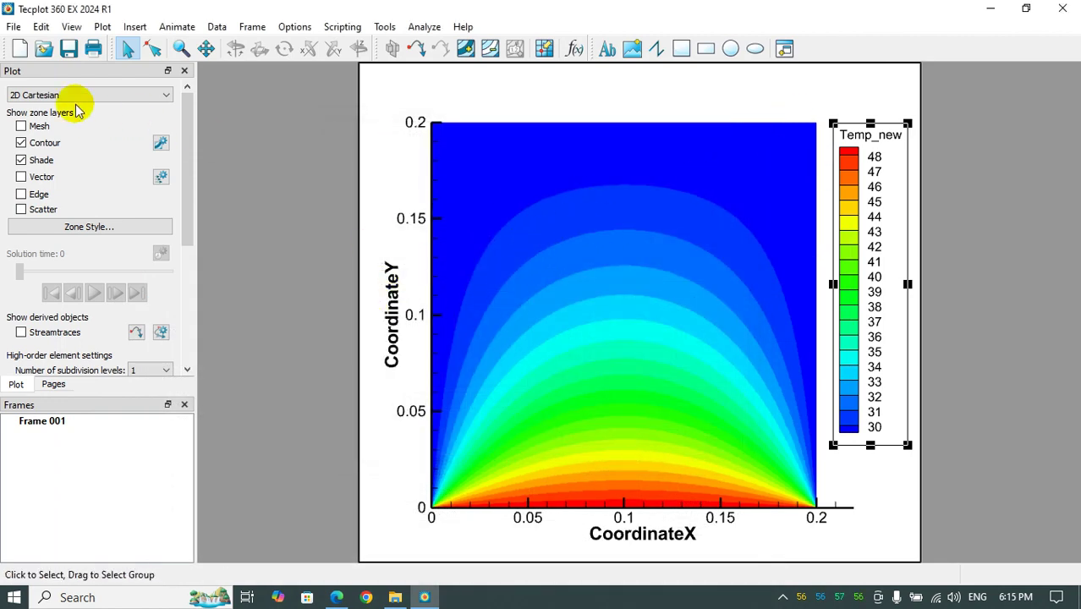
click(13, 27)
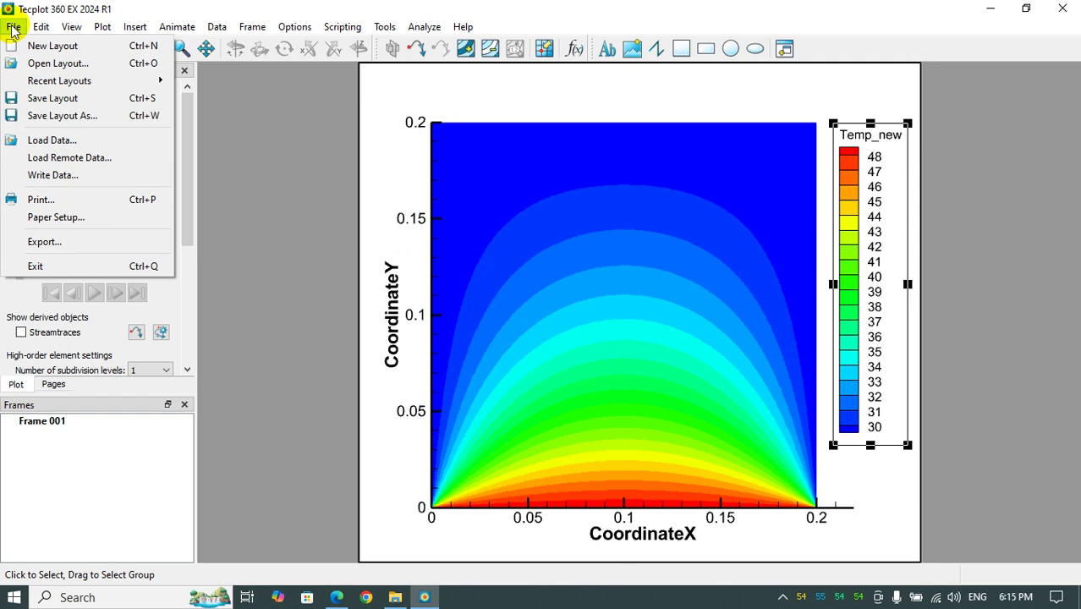
click(63, 116)
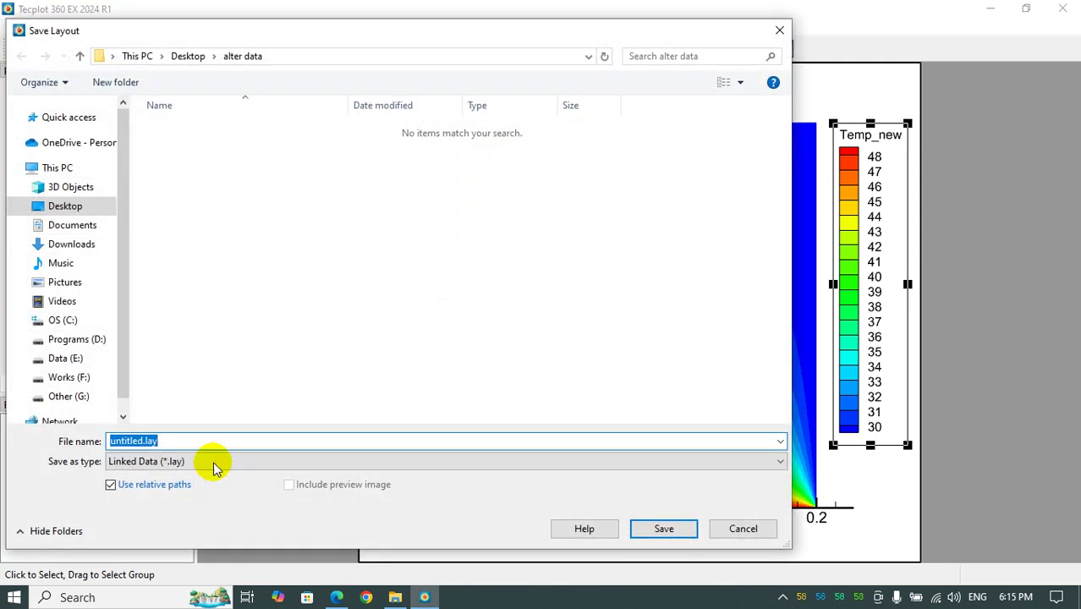
click(207, 461)
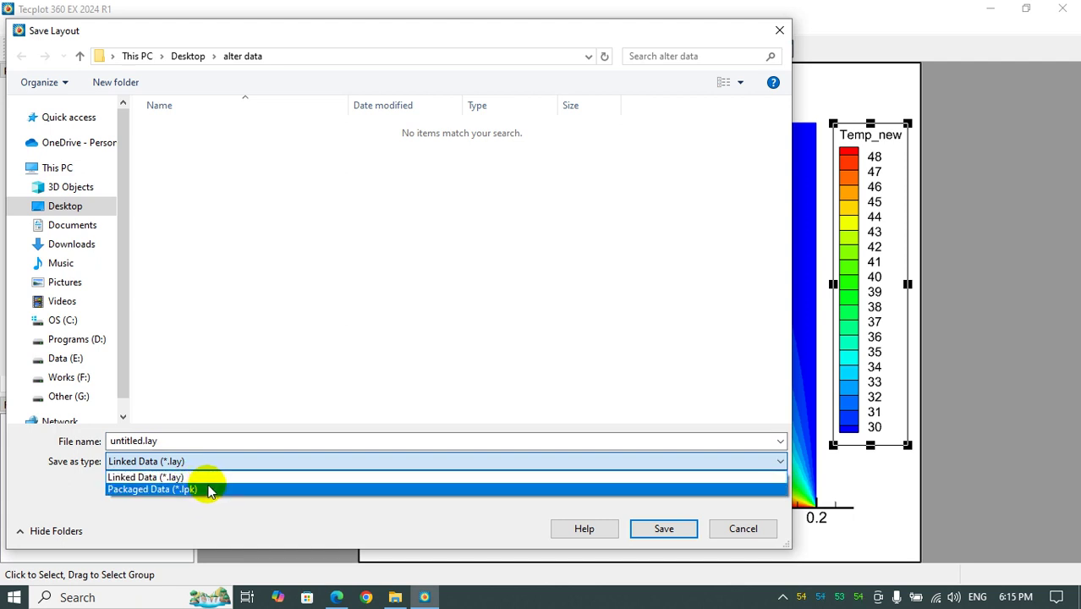
click(192, 491)
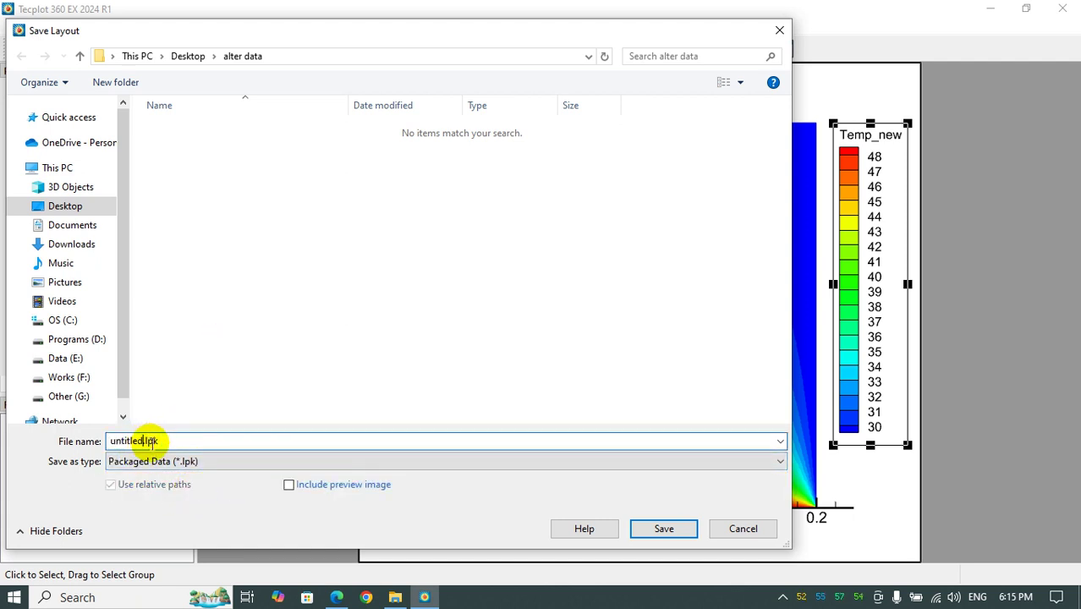
drag(142, 441, 110, 440)
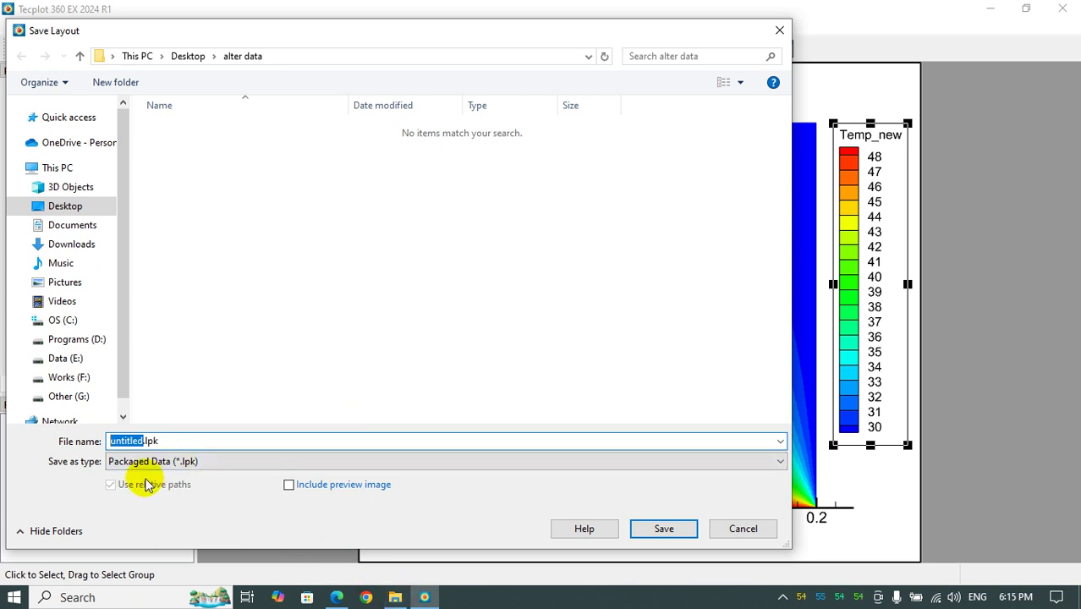
text(alter-data)
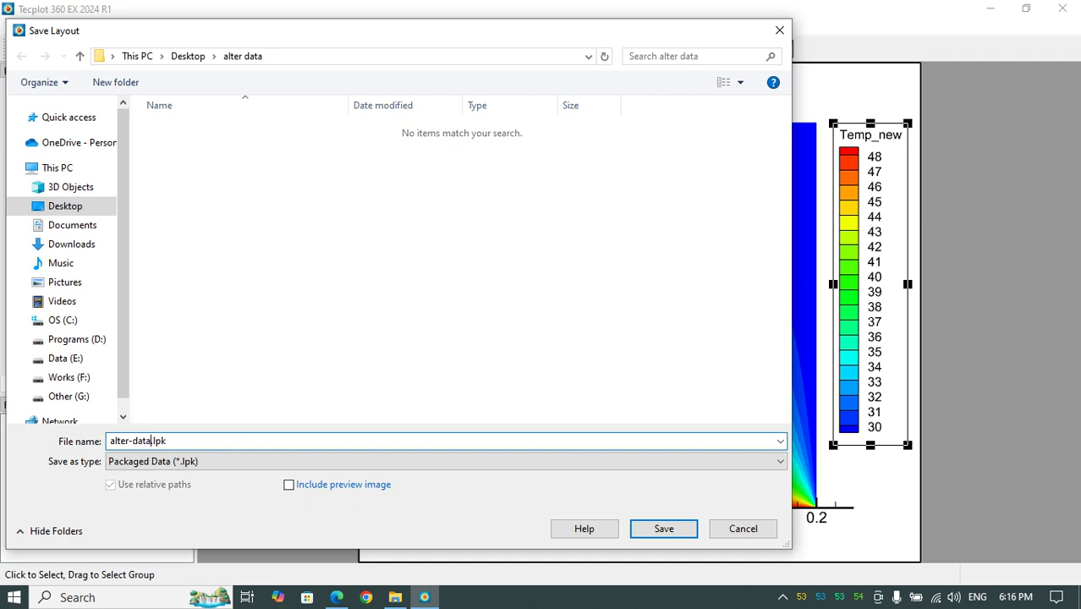
click(644, 528)
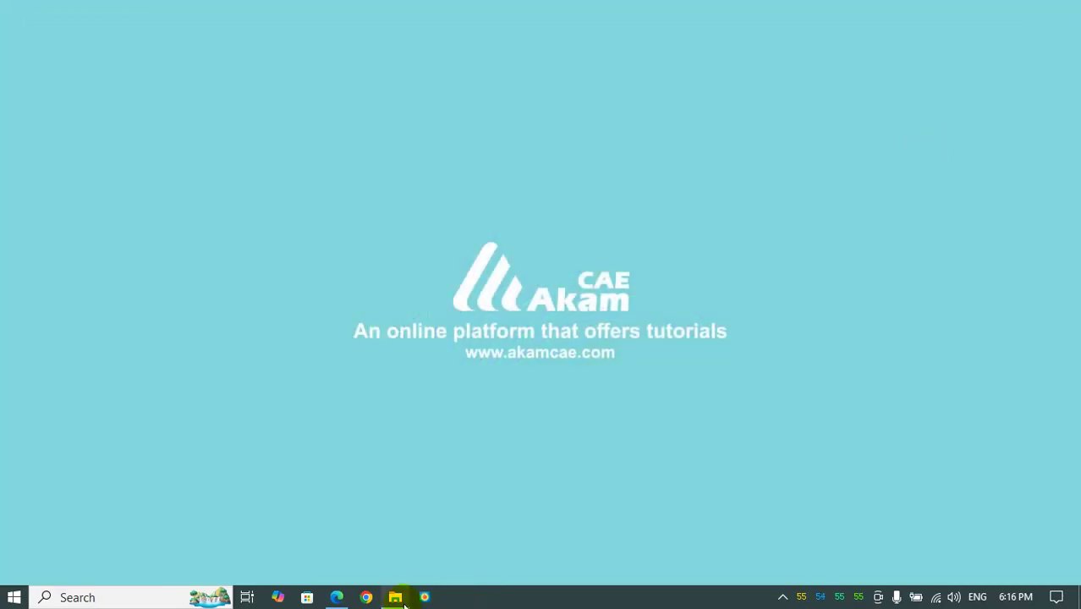
Reopen alter-data.lpk from the alter data folder to restore the Temp_new contour plot.
click(404, 602)
click(394, 178)
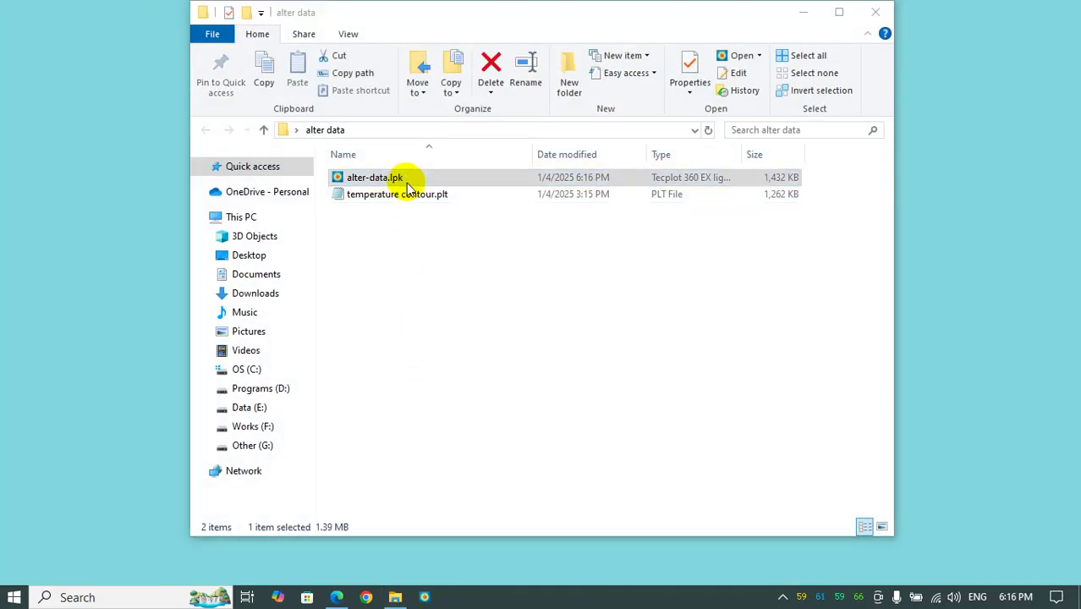
double_click(406, 182)
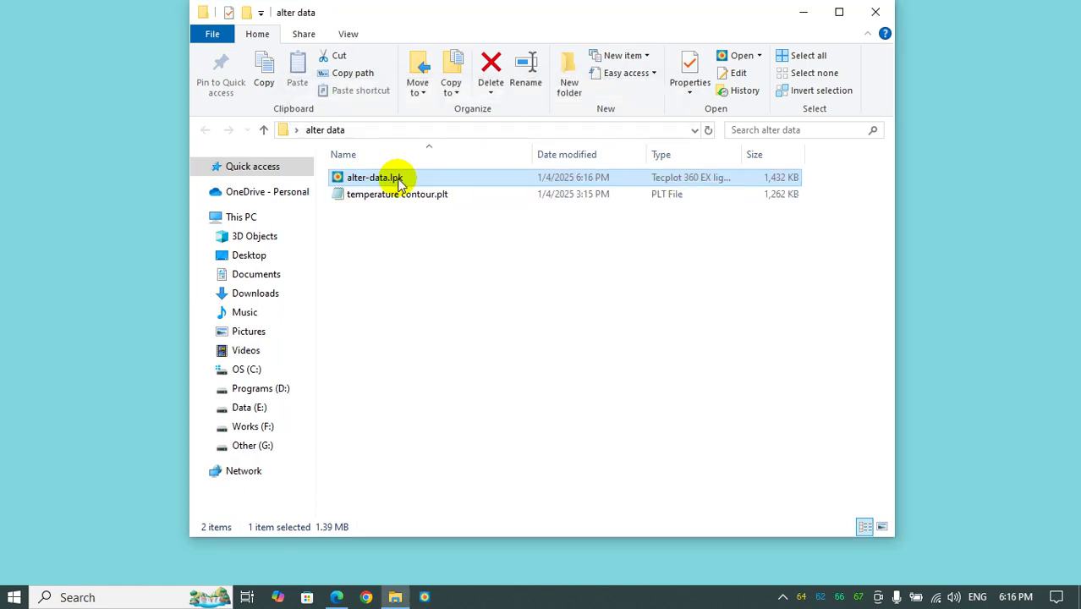
click(424, 597)
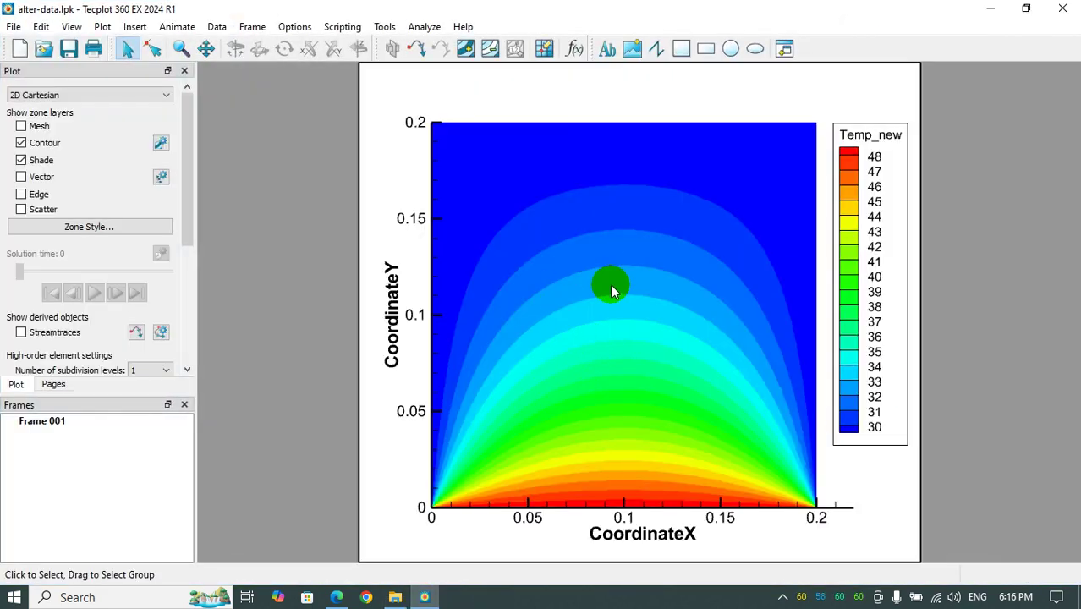